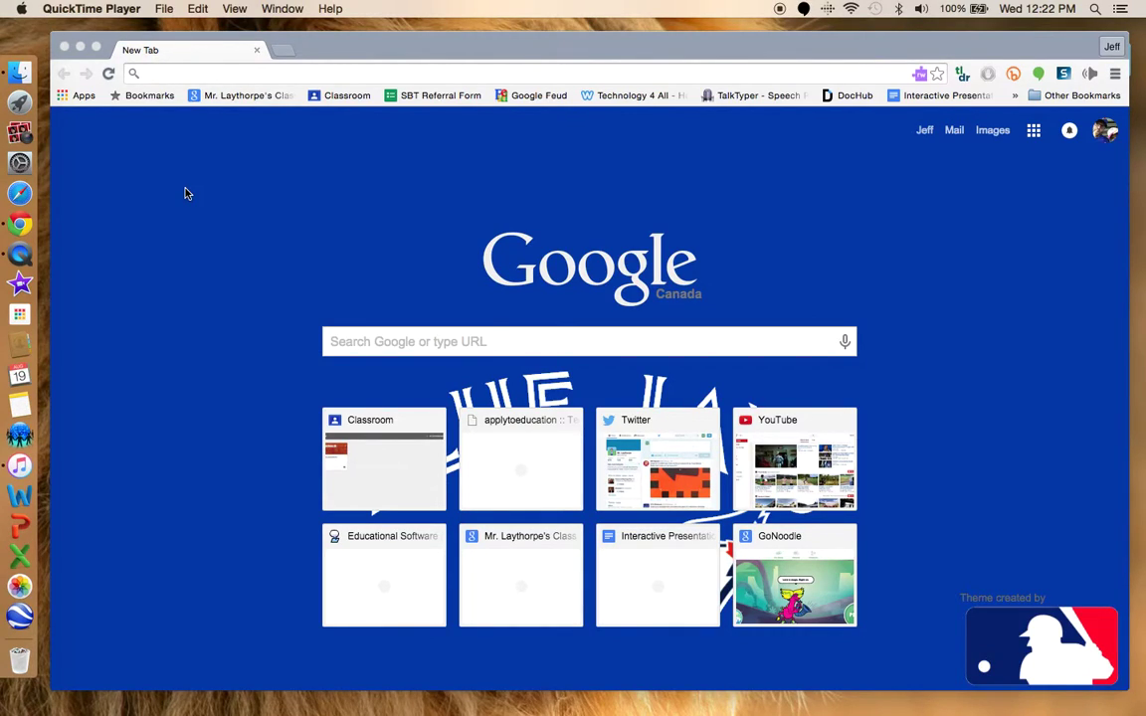
Search for 'Google classroom' from Chrome's New Tab page and open the Classroom site.
left_click(366, 345)
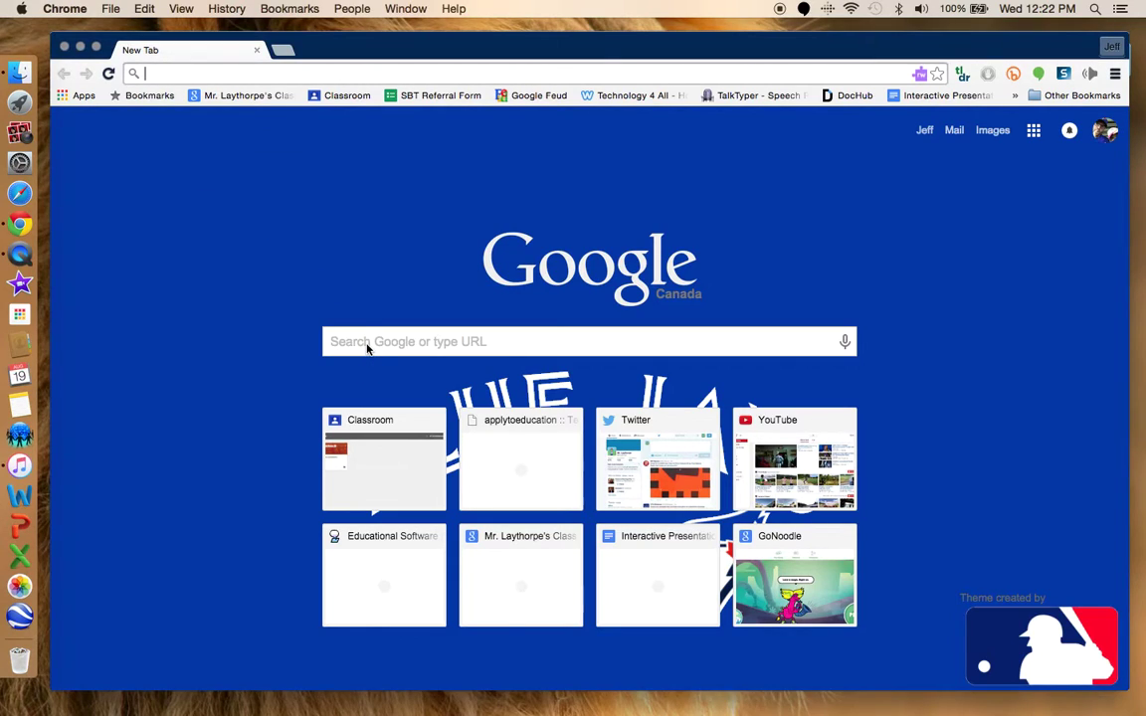
left_click(366, 344)
type("Google clas")
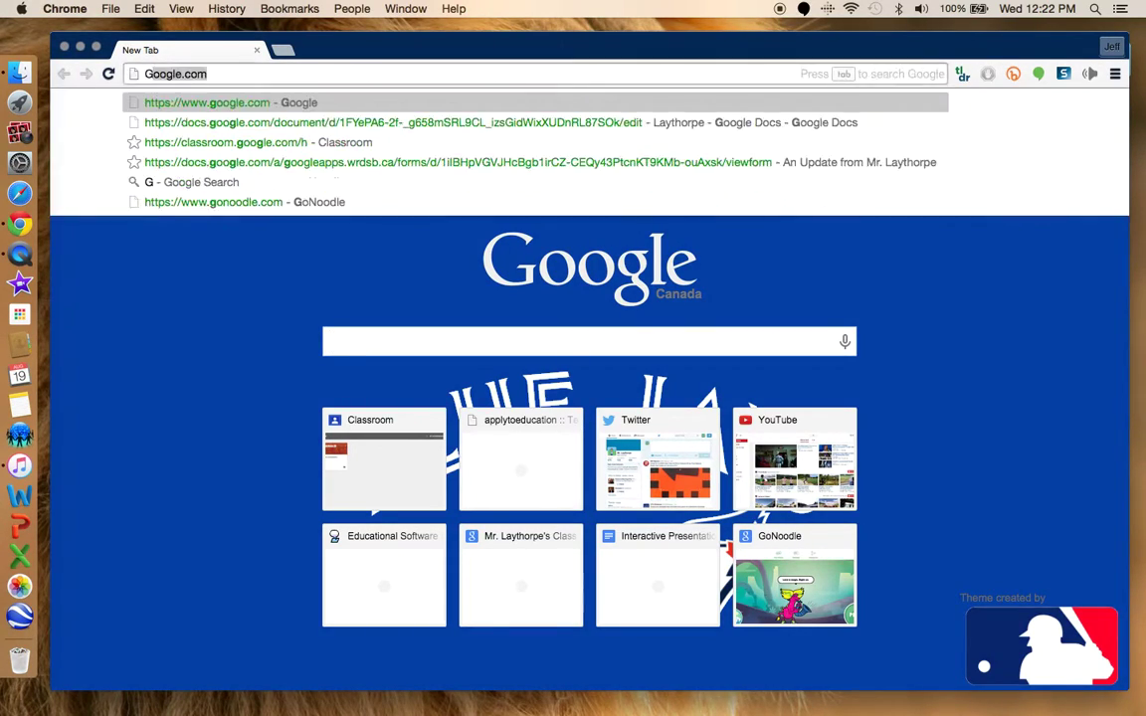
type("sro")
key("Return")
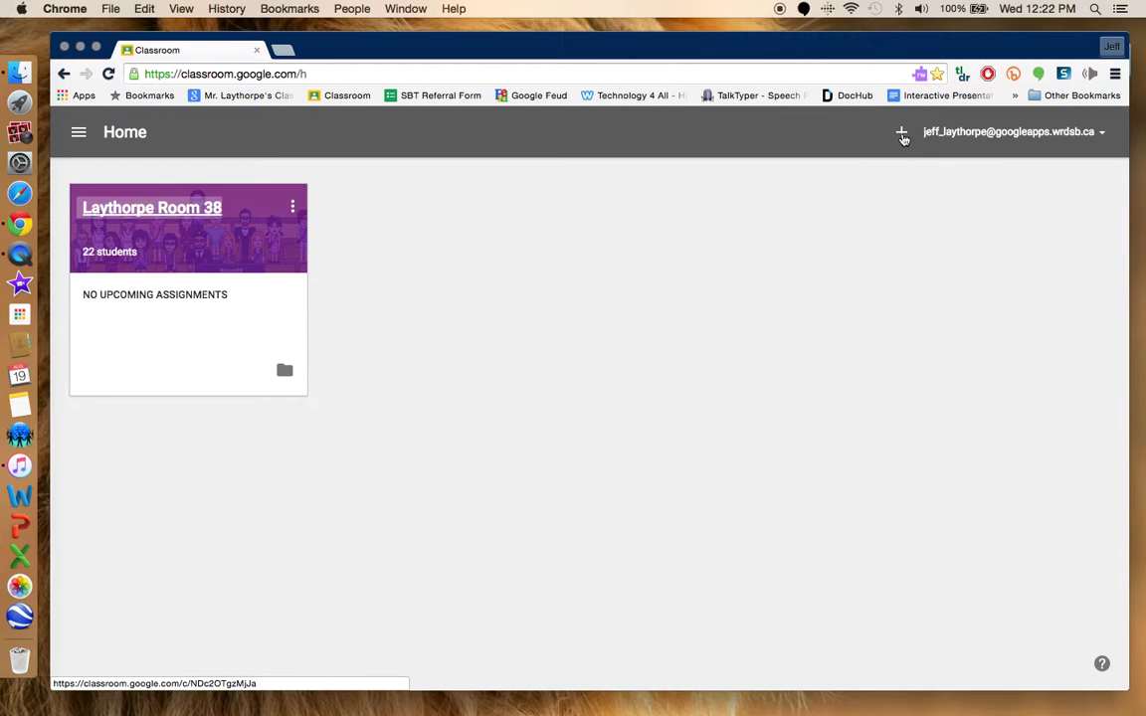
Create a class named with the teacher's surname, with section 1.
left_click(902, 133)
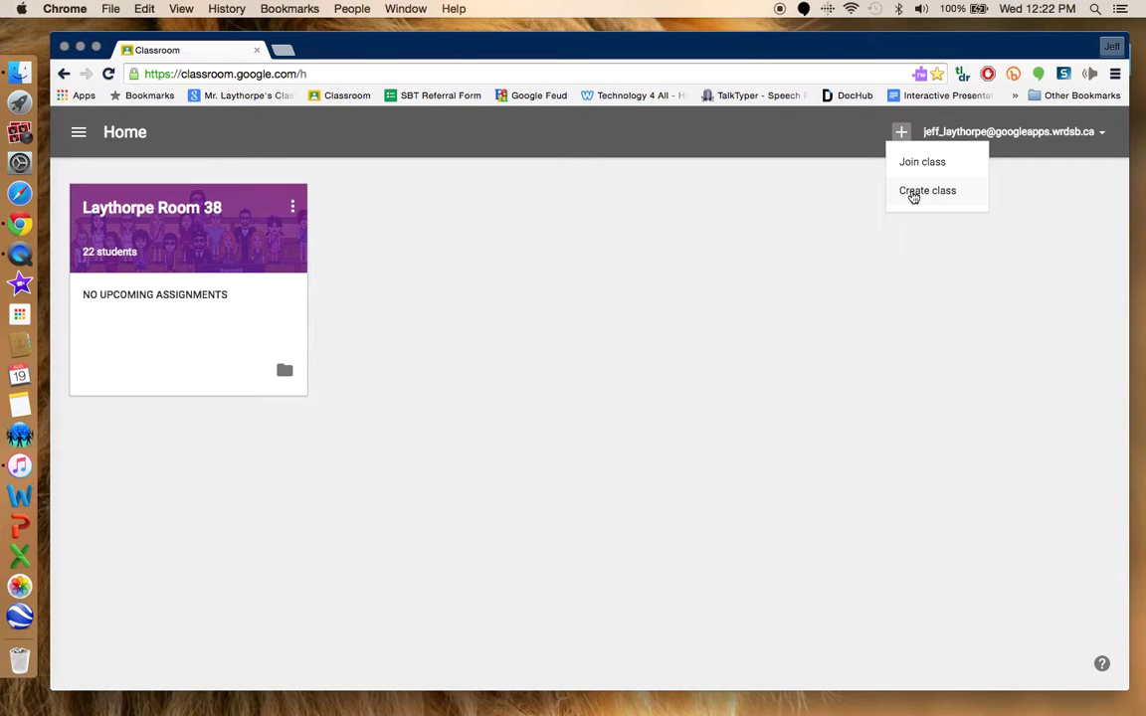
left_click(914, 192)
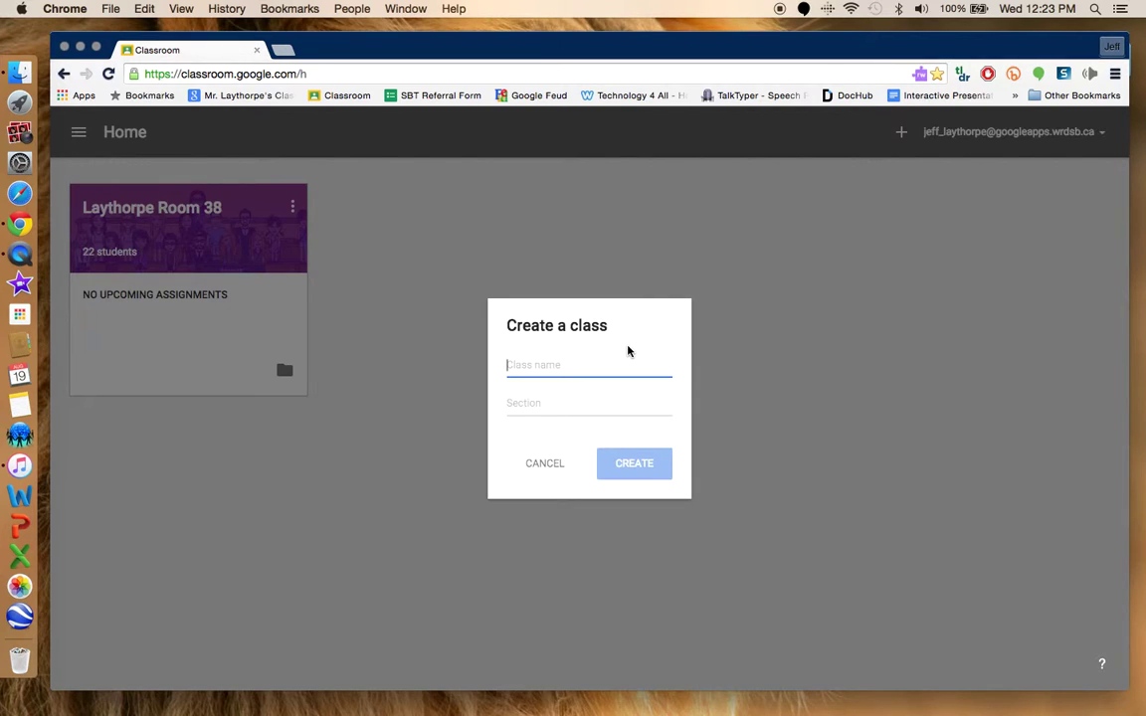
type("Laythorpe")
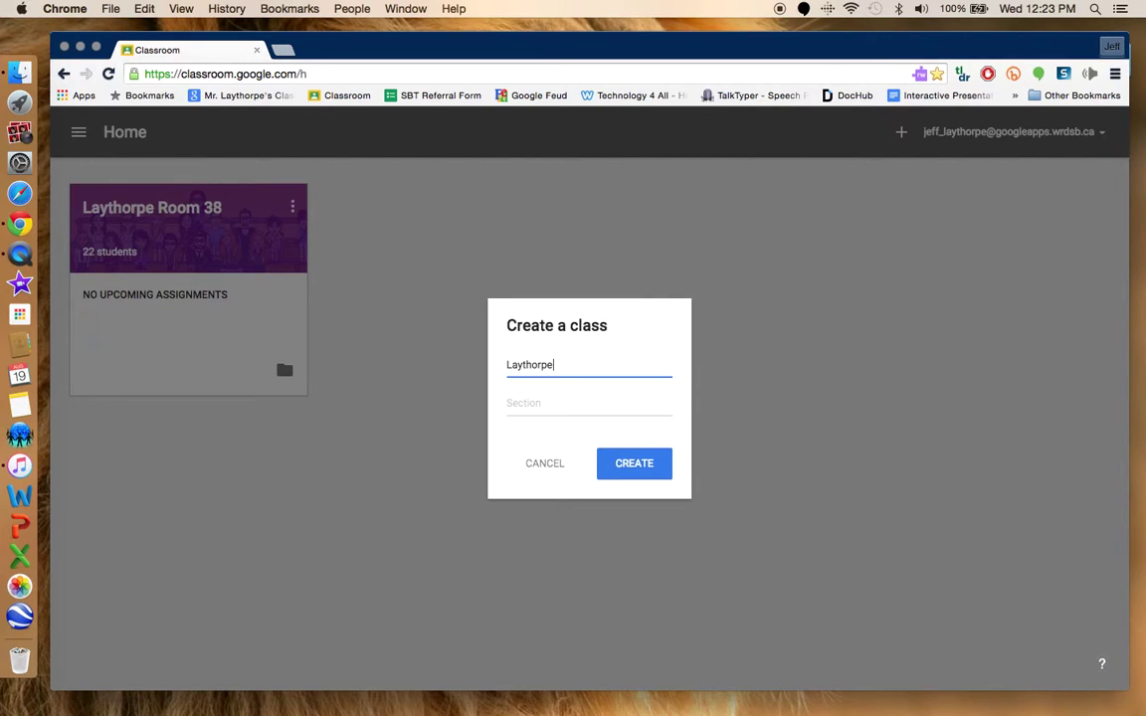
left_click(563, 408)
type("1")
left_click(622, 468)
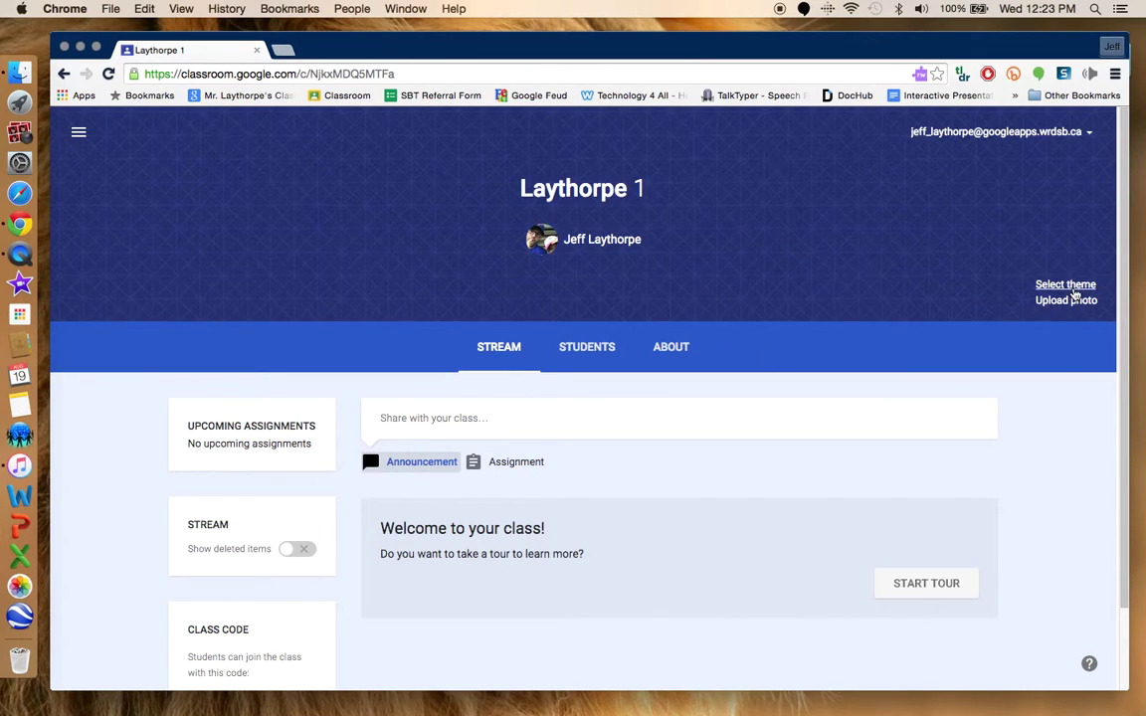
Apply the old library bookshelf photo from the theme Gallery as the class theme.
left_click(1066, 286)
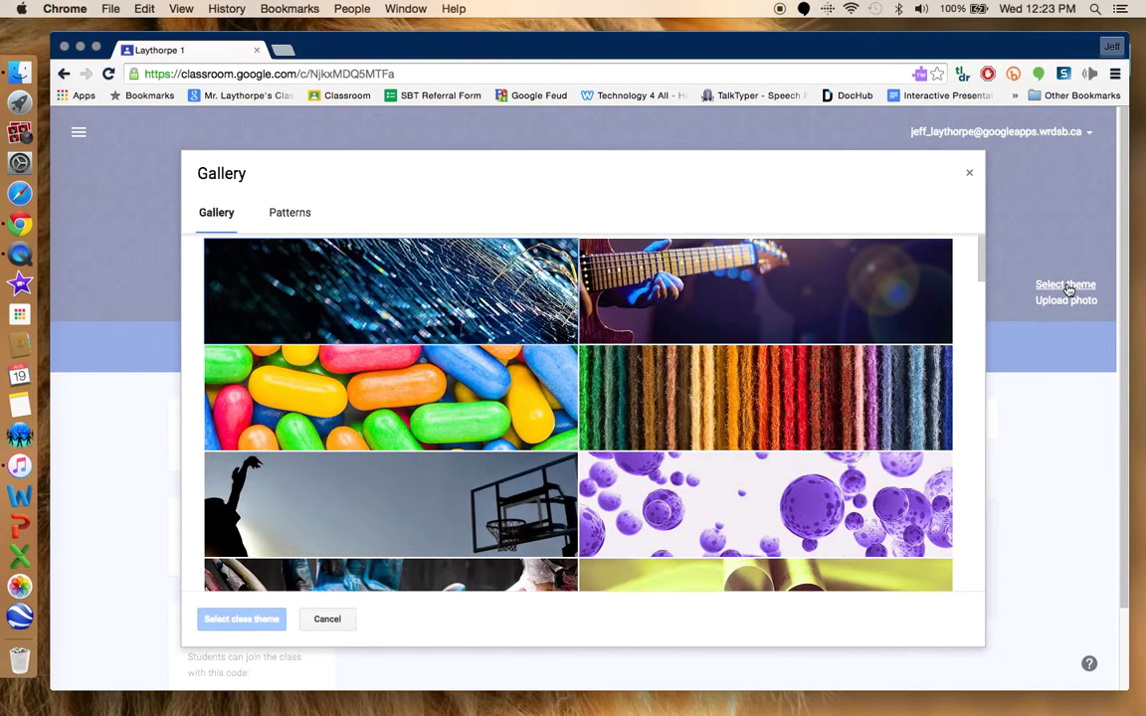
left_click(292, 213)
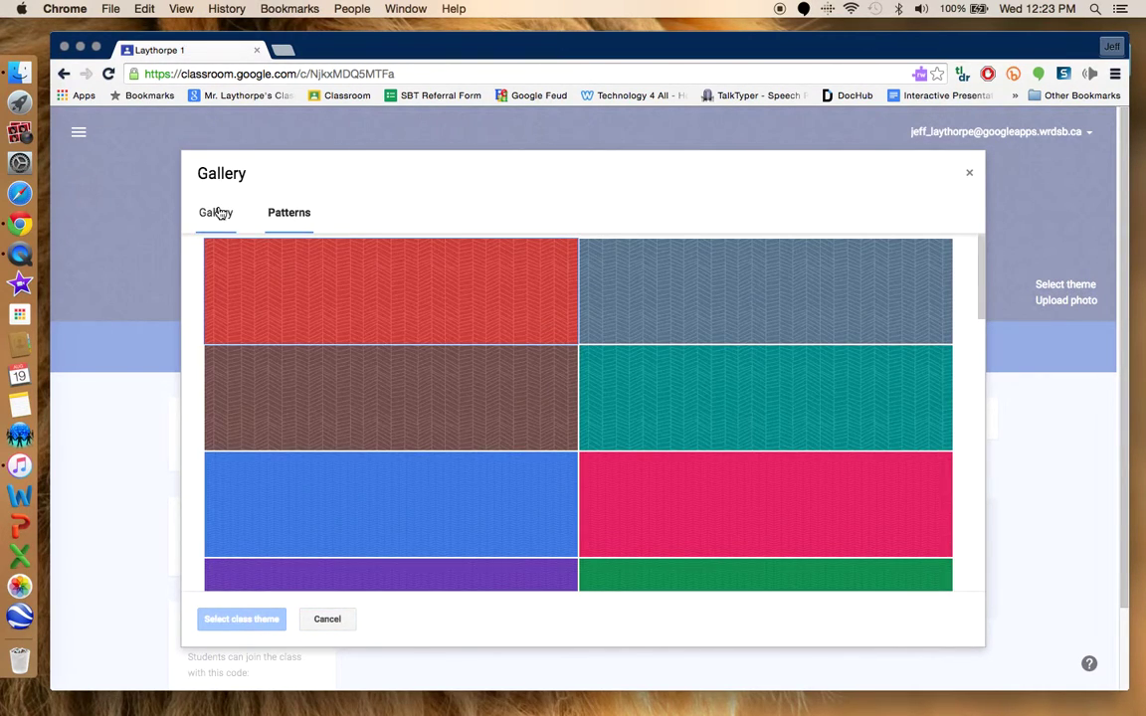
left_click(215, 212)
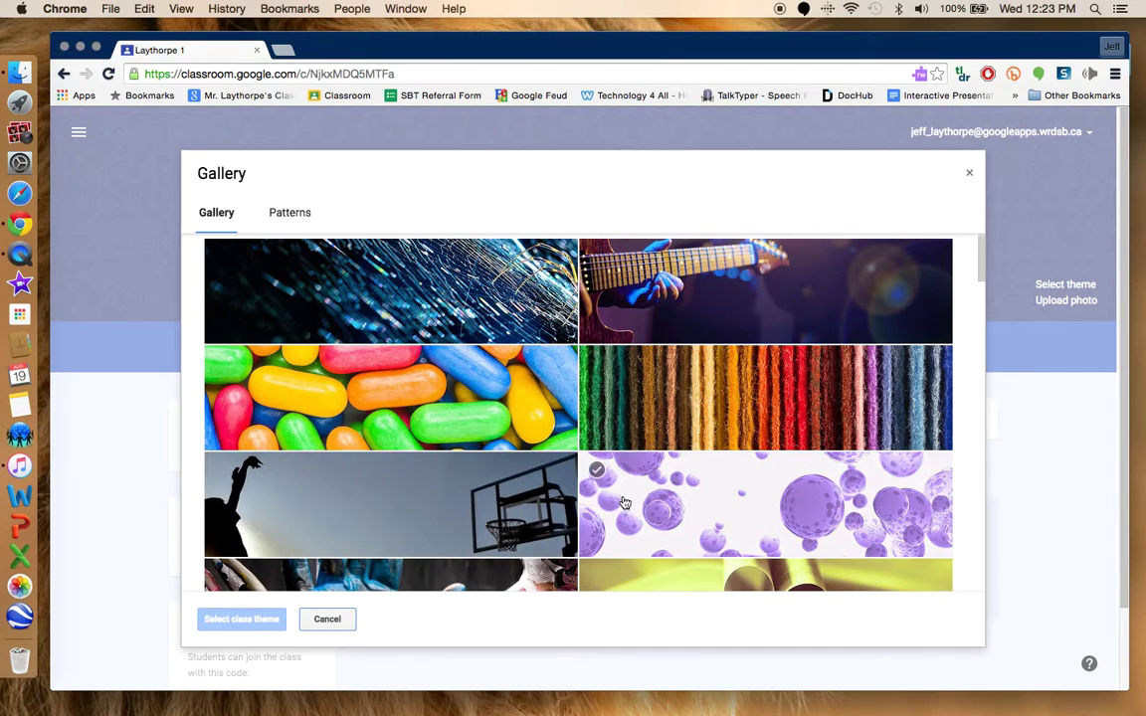
left_click(685, 514)
scroll(685, 515, "down", 5)
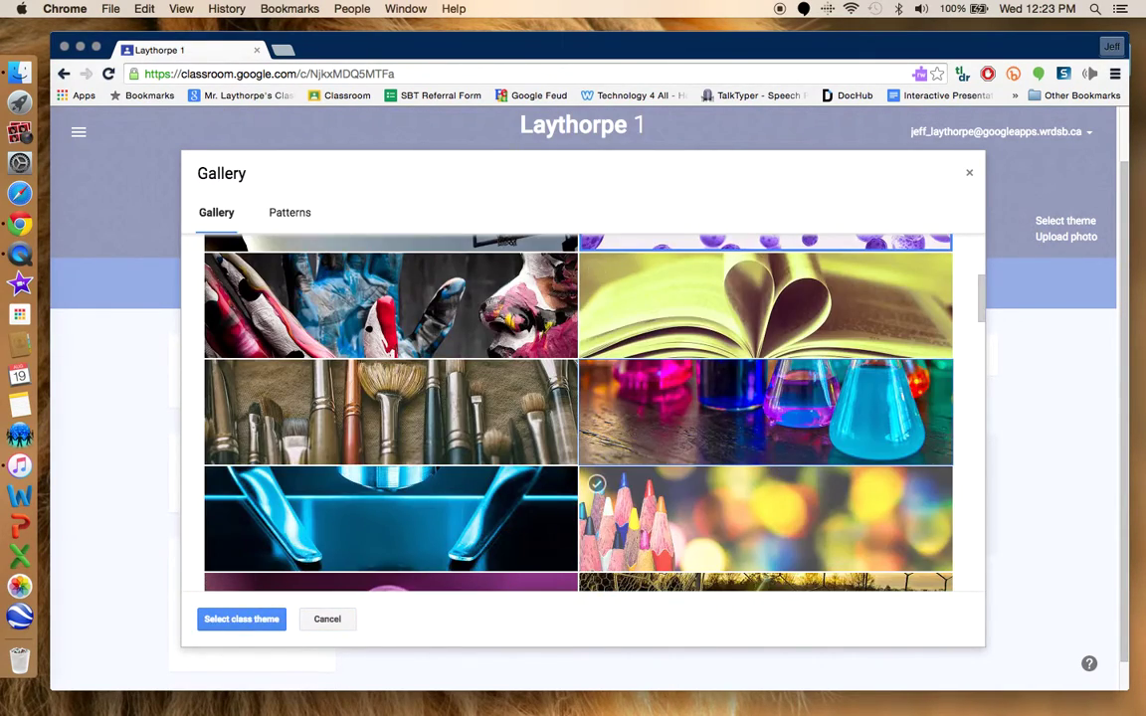
scroll(686, 514, "down", 5)
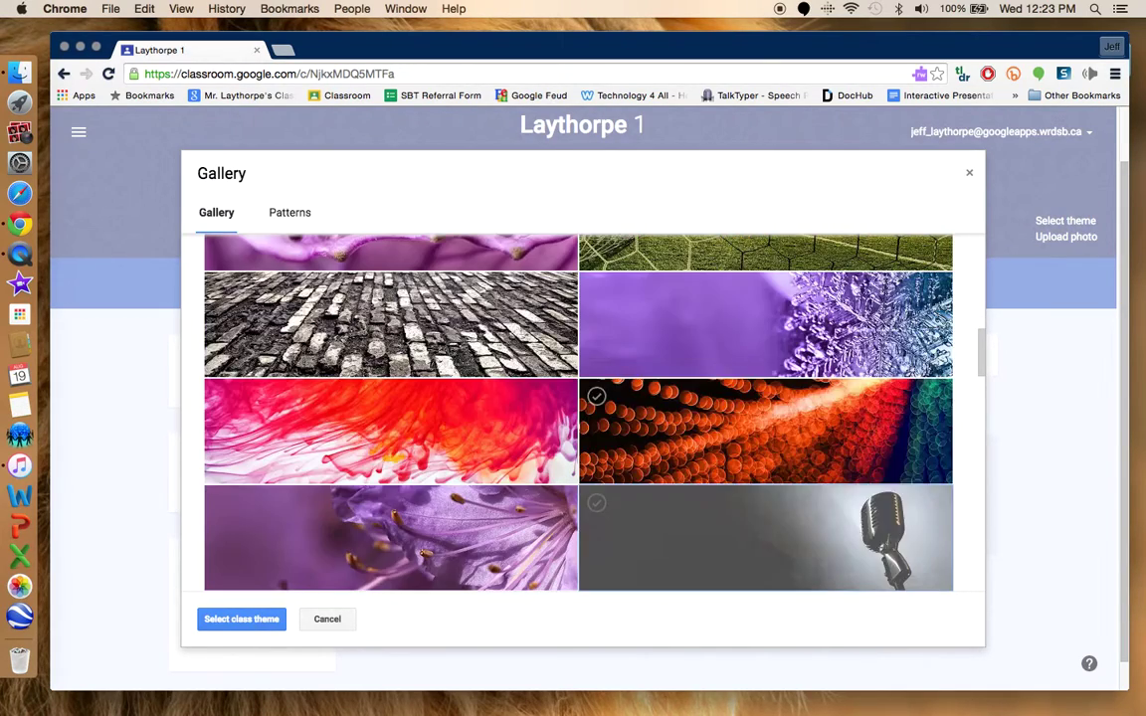
scroll(686, 514, "down", 10)
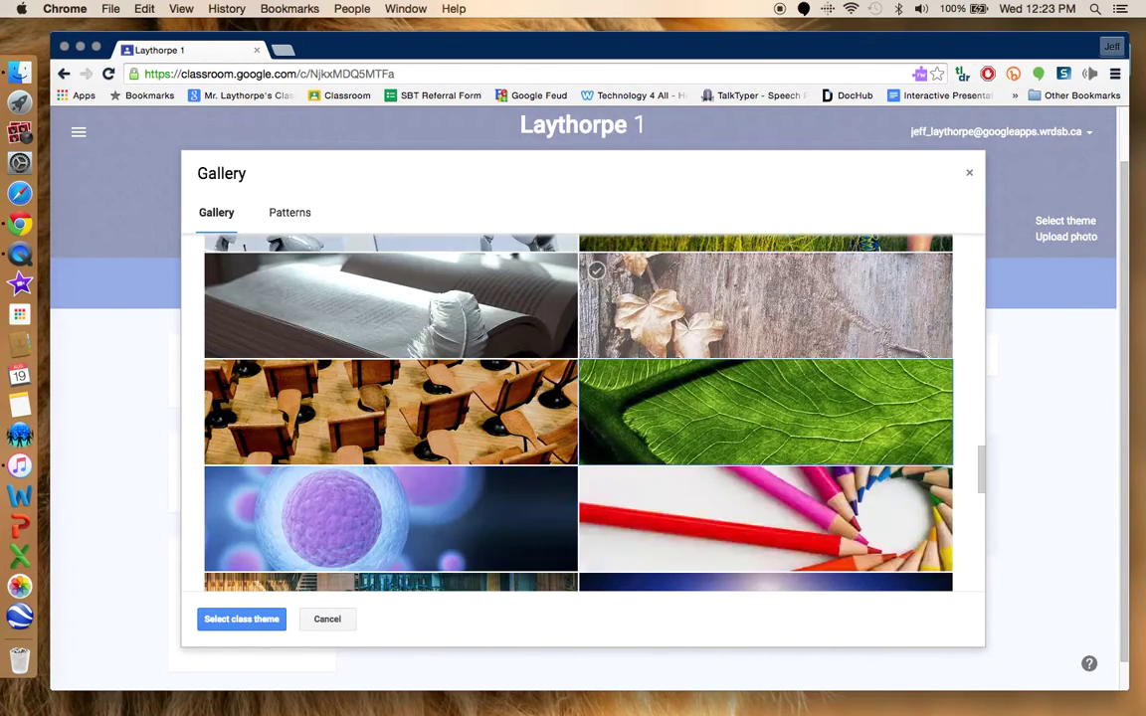
scroll(685, 514, "down", 10)
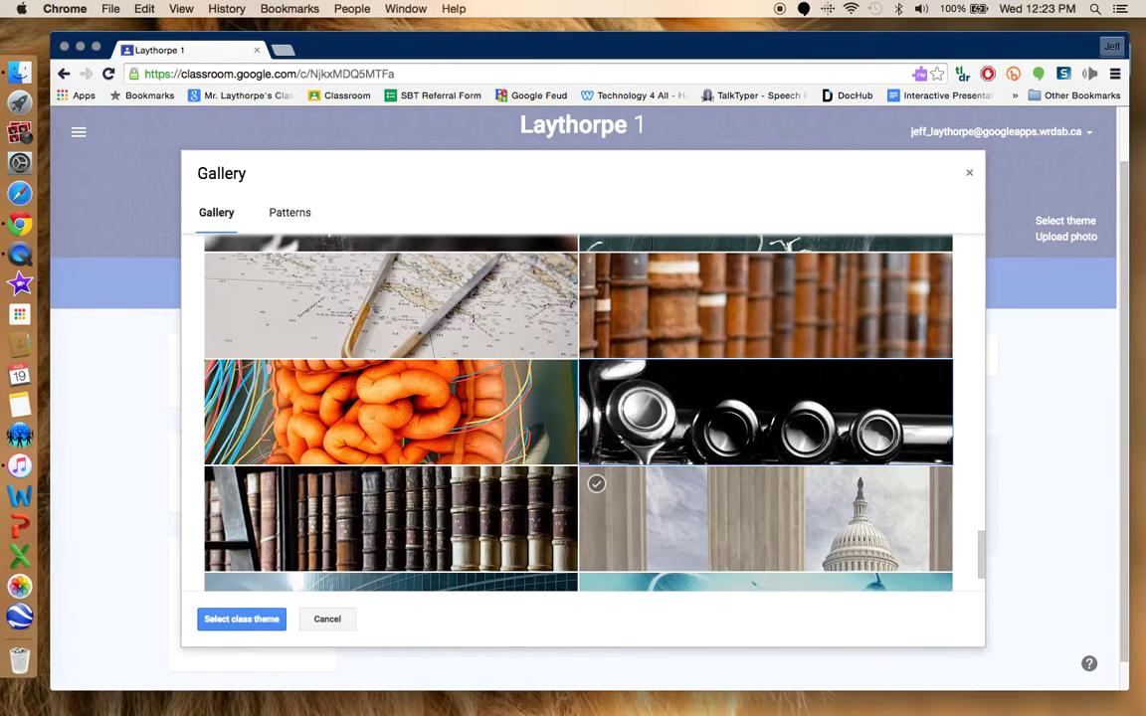
left_click(422, 494)
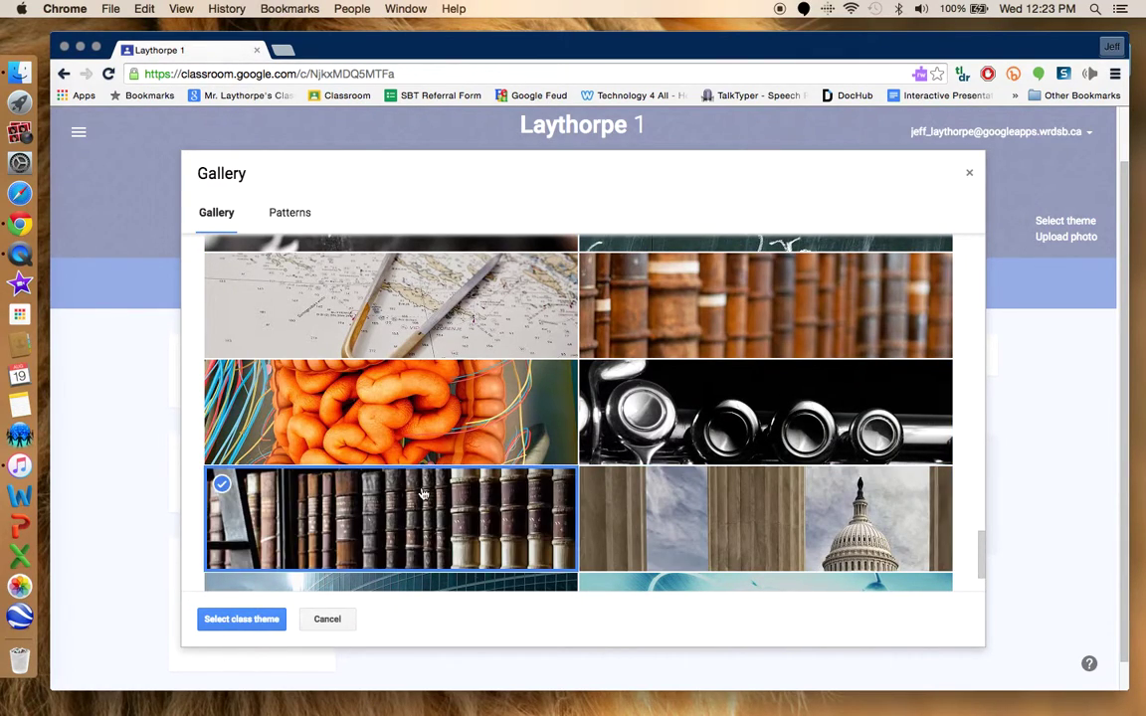
left_click(221, 619)
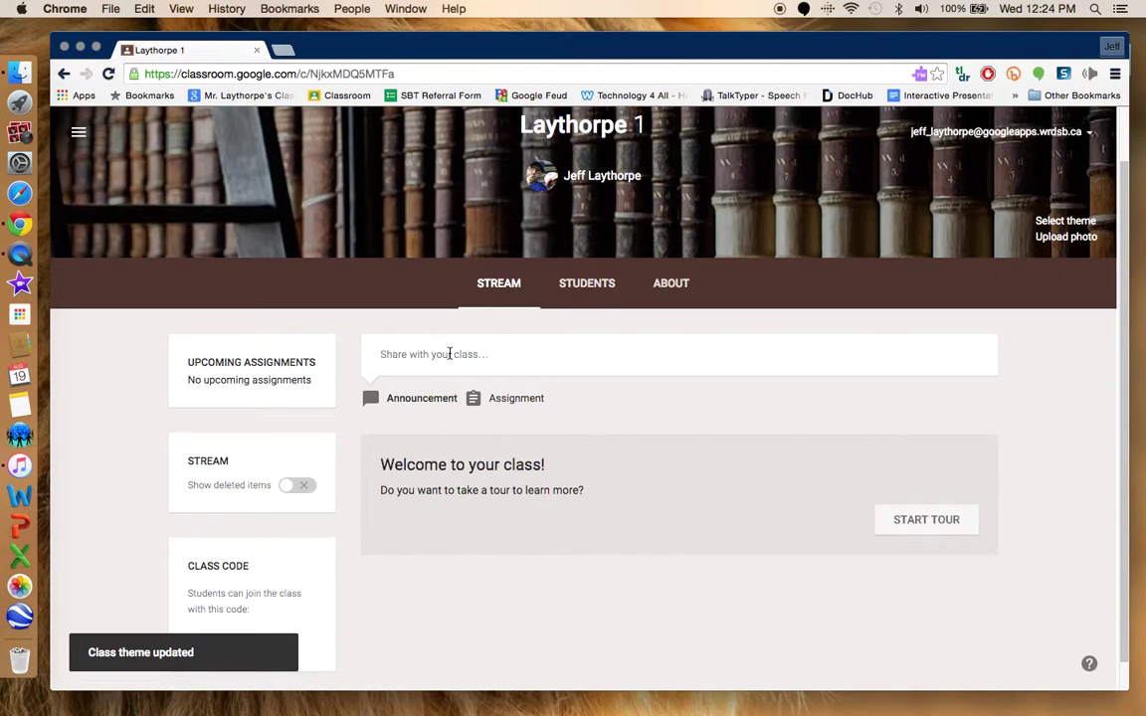
Draft a class announcement reading 'Social Studies' and bring up the Drive file picker.
left_click(450, 354)
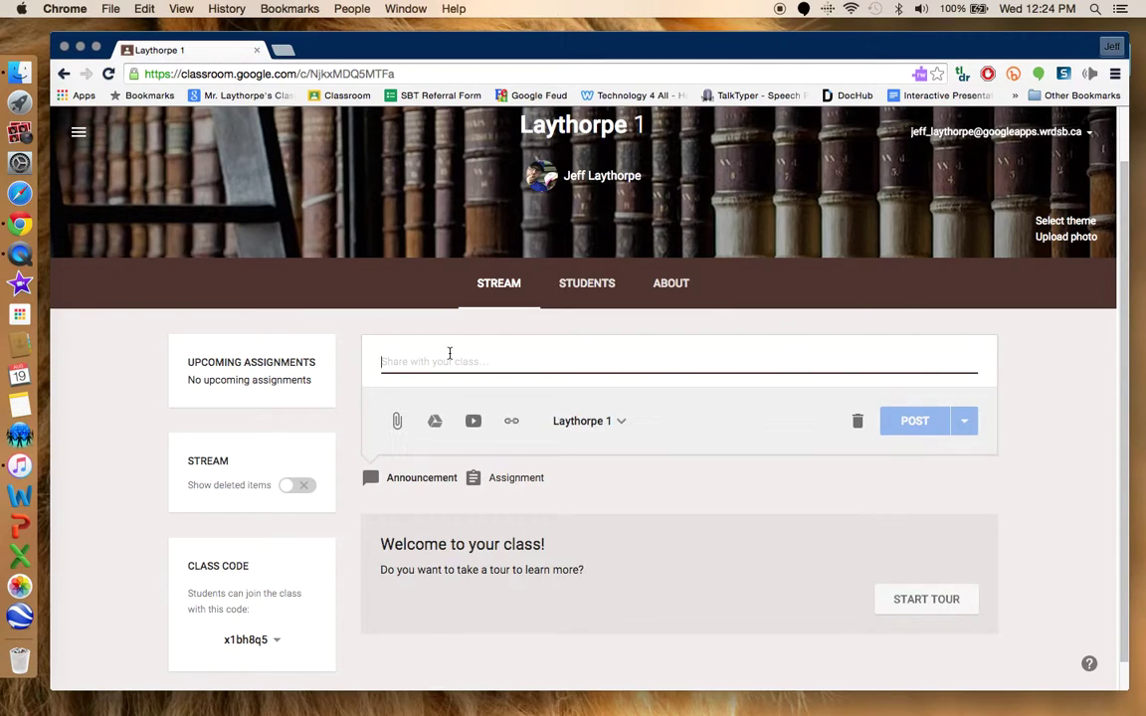
type("S")
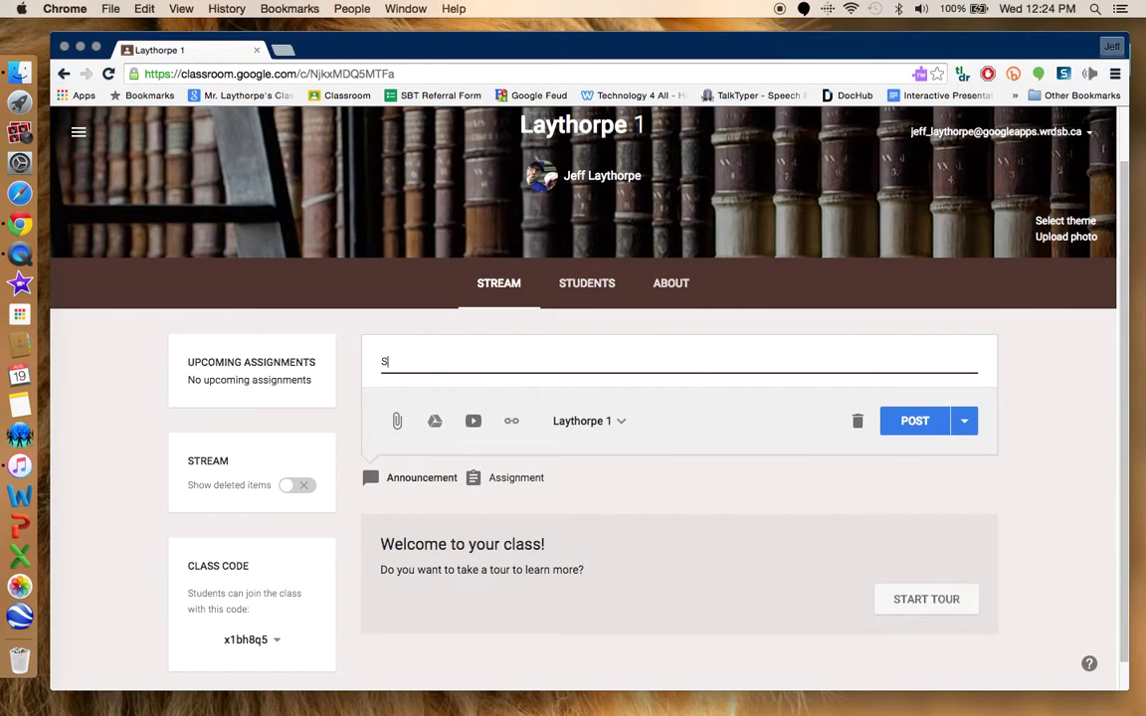
type("ocial Studies")
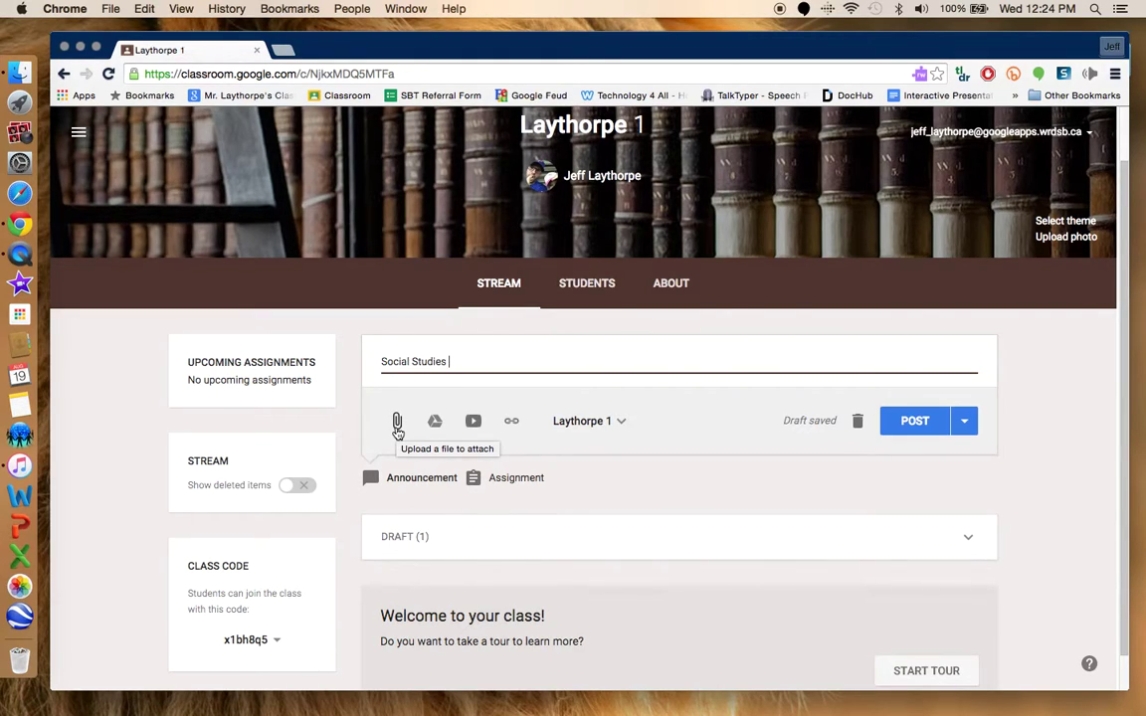
left_click(397, 423)
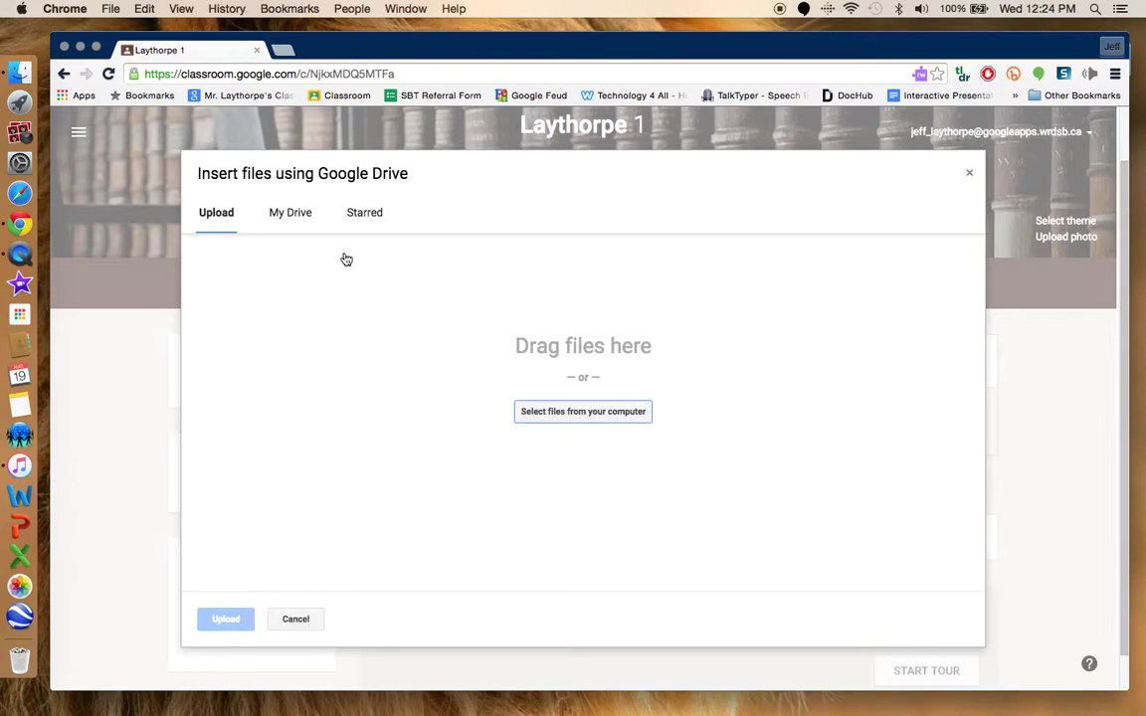
Attach the Genius Hour Doc from My Drive to the announcement.
left_click(291, 217)
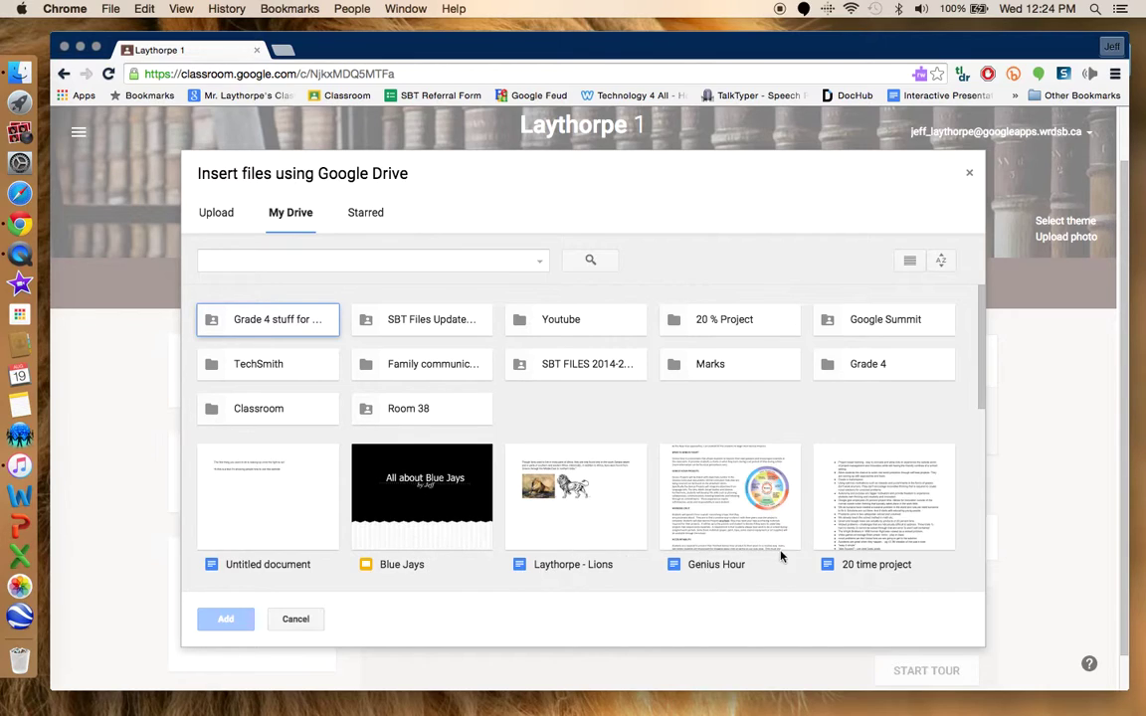
left_click(735, 548)
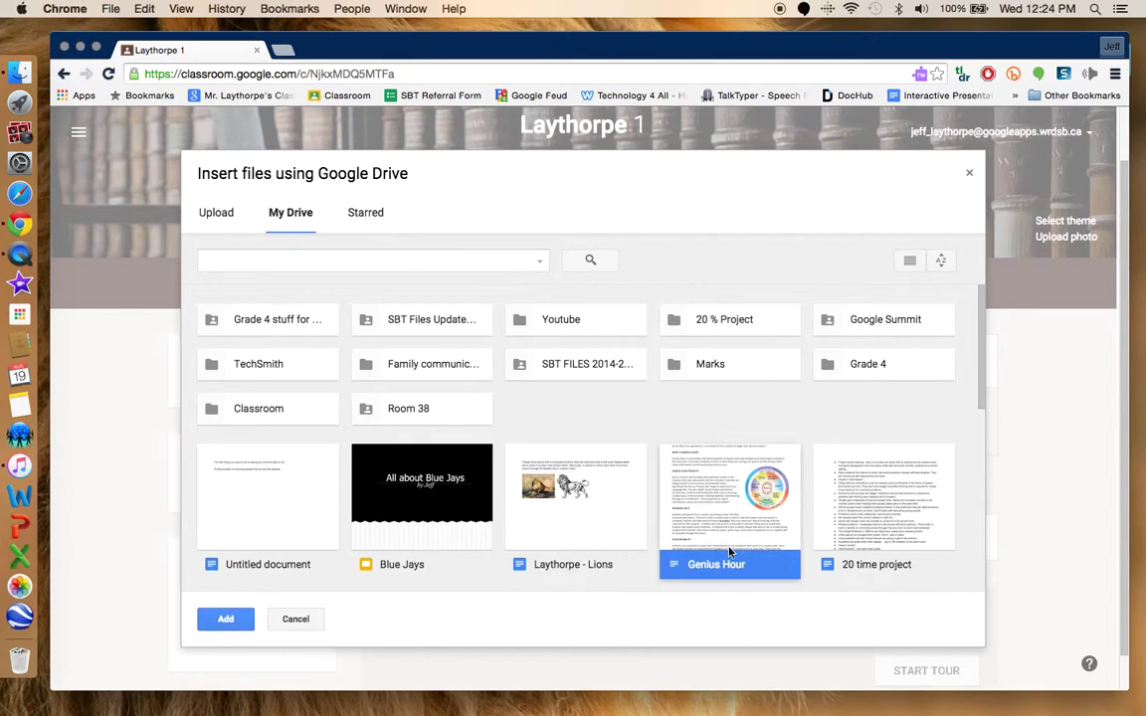
left_click(225, 620)
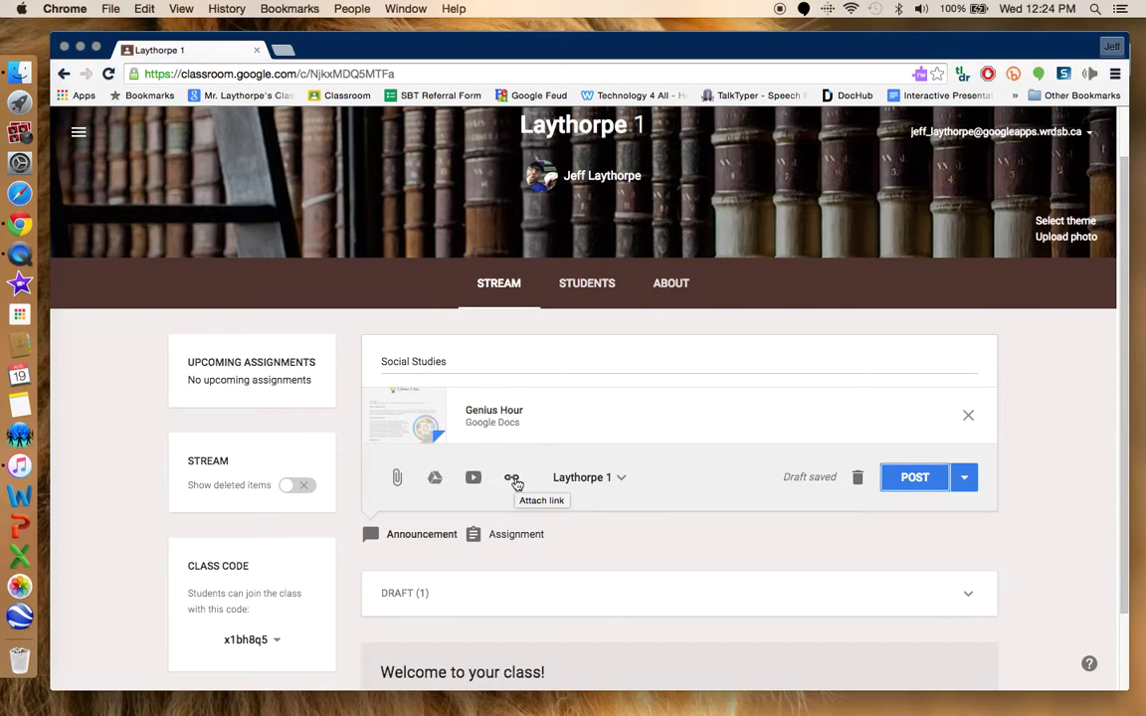
Post the Social Studies announcement to the new class only, after checking the class list.
left_click(621, 478)
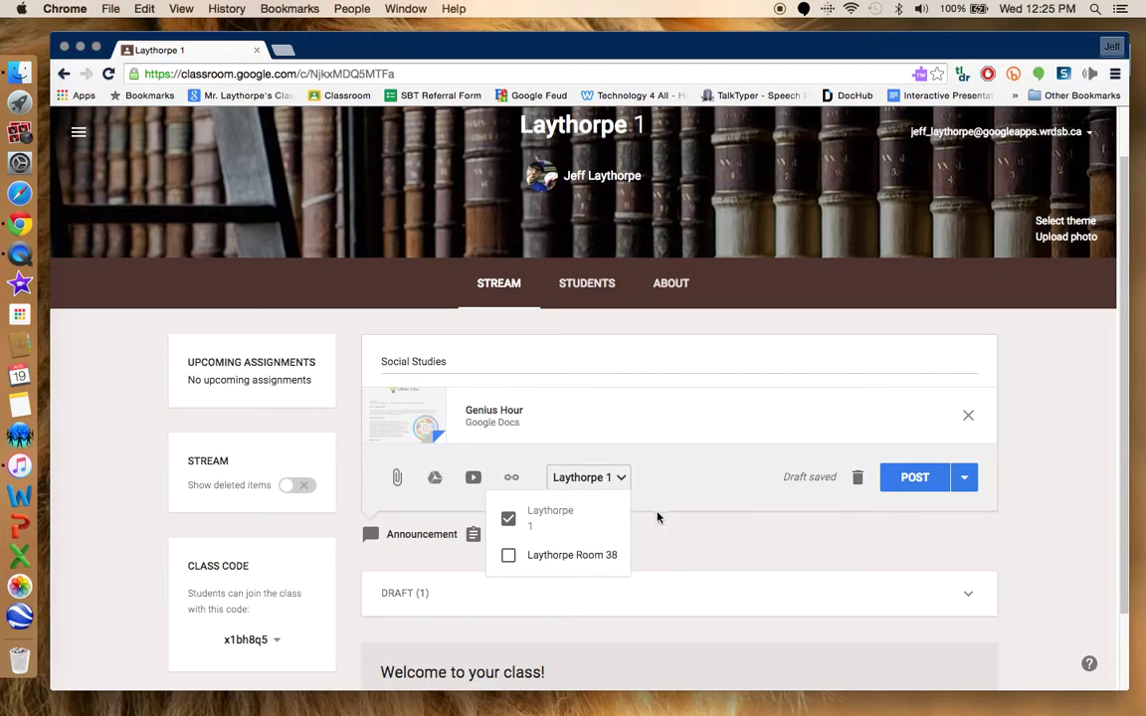
left_click(708, 543)
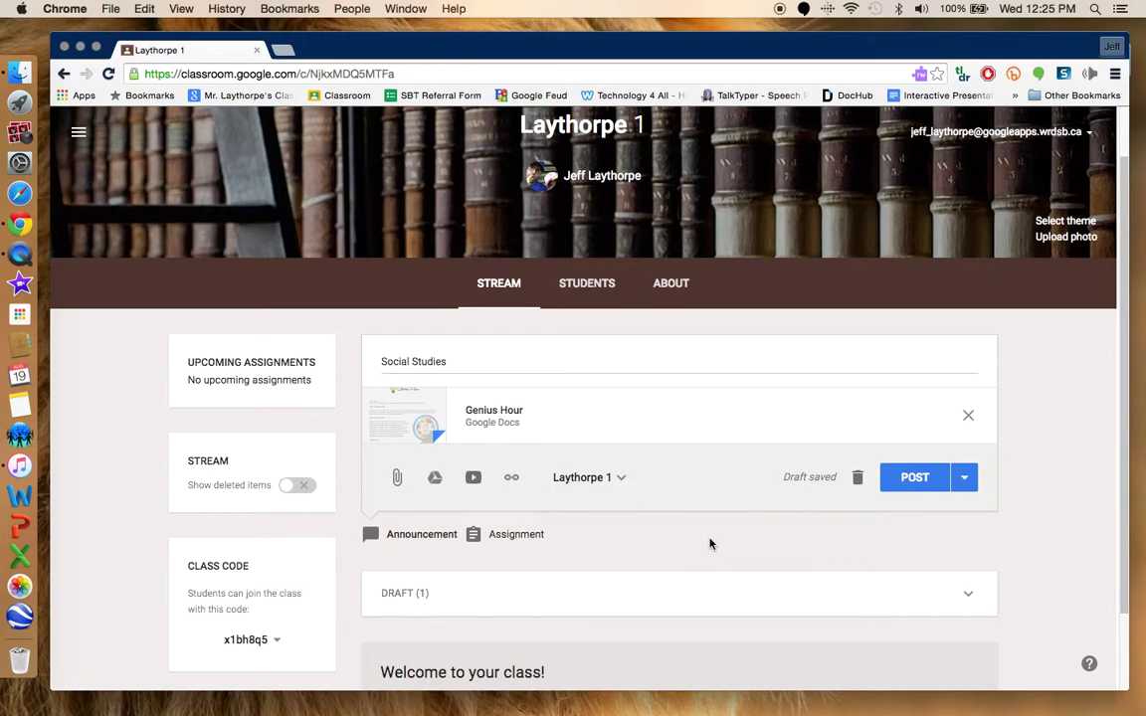
left_click(928, 489)
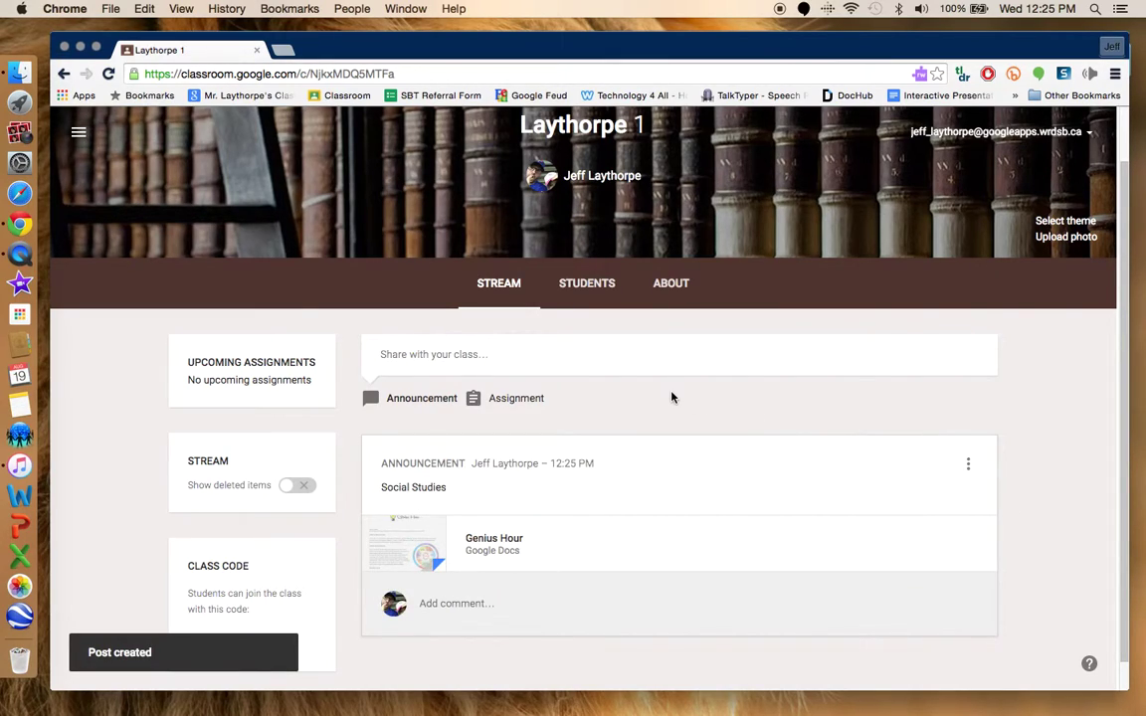
scroll(672, 398, "down", 1)
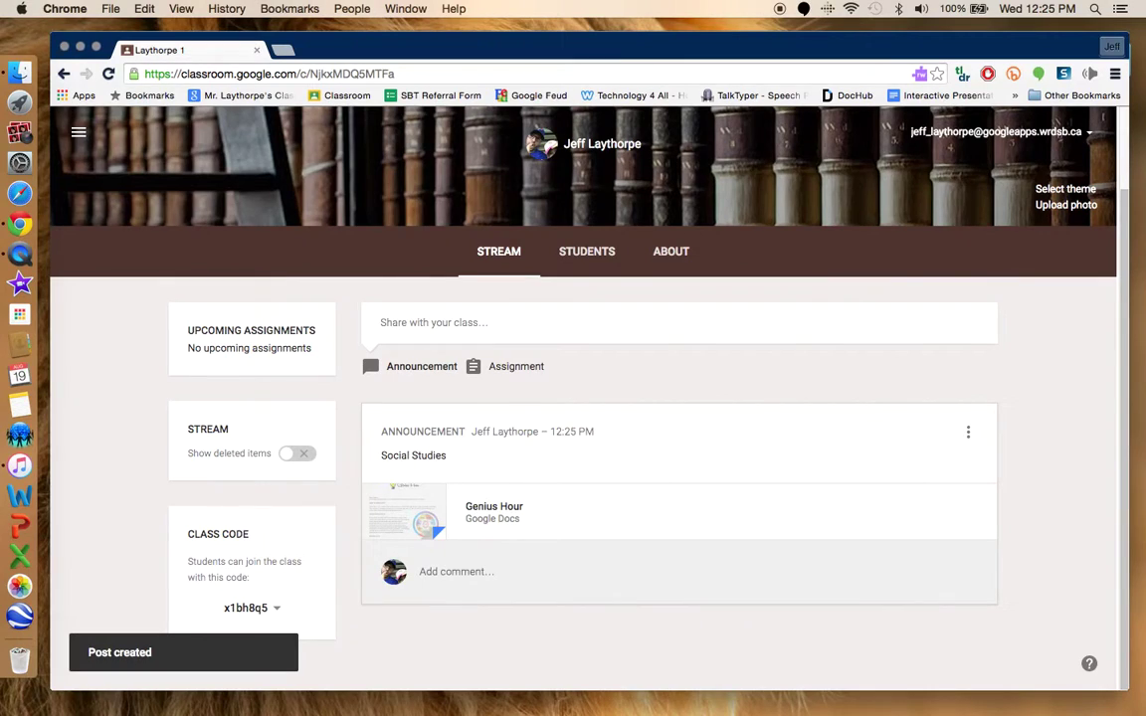
left_click(453, 570)
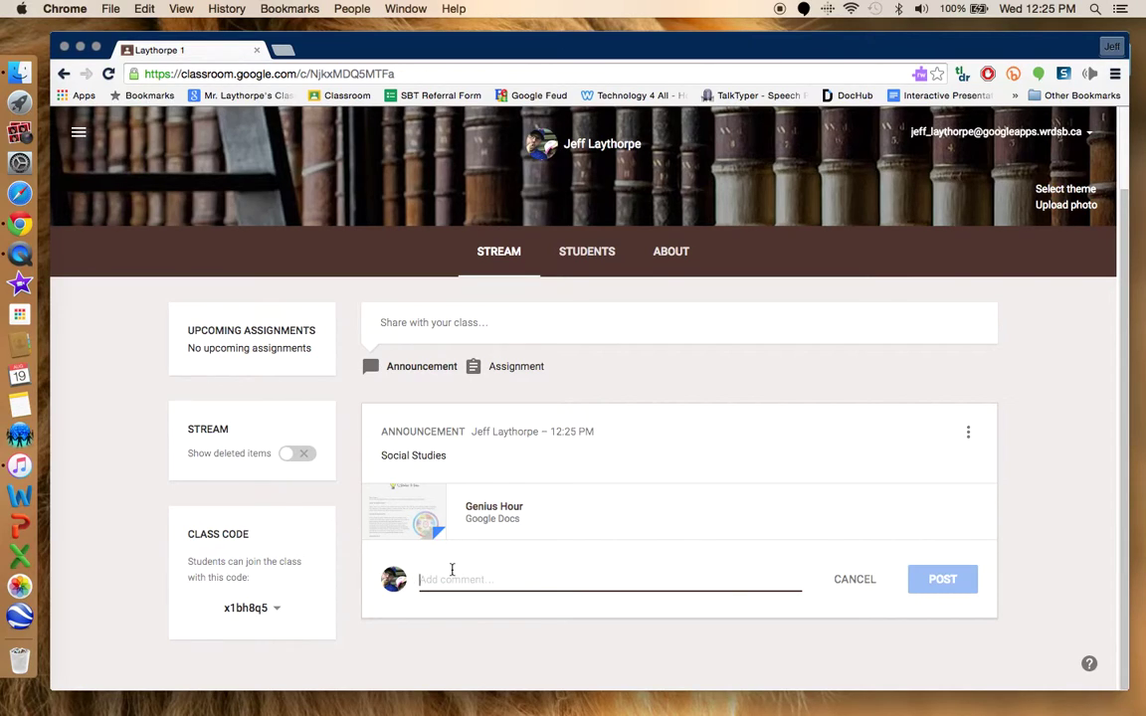
Create an assignment titled 'Social Studies' described as 'Here is the introduction to your social studies project'.
left_click(519, 368)
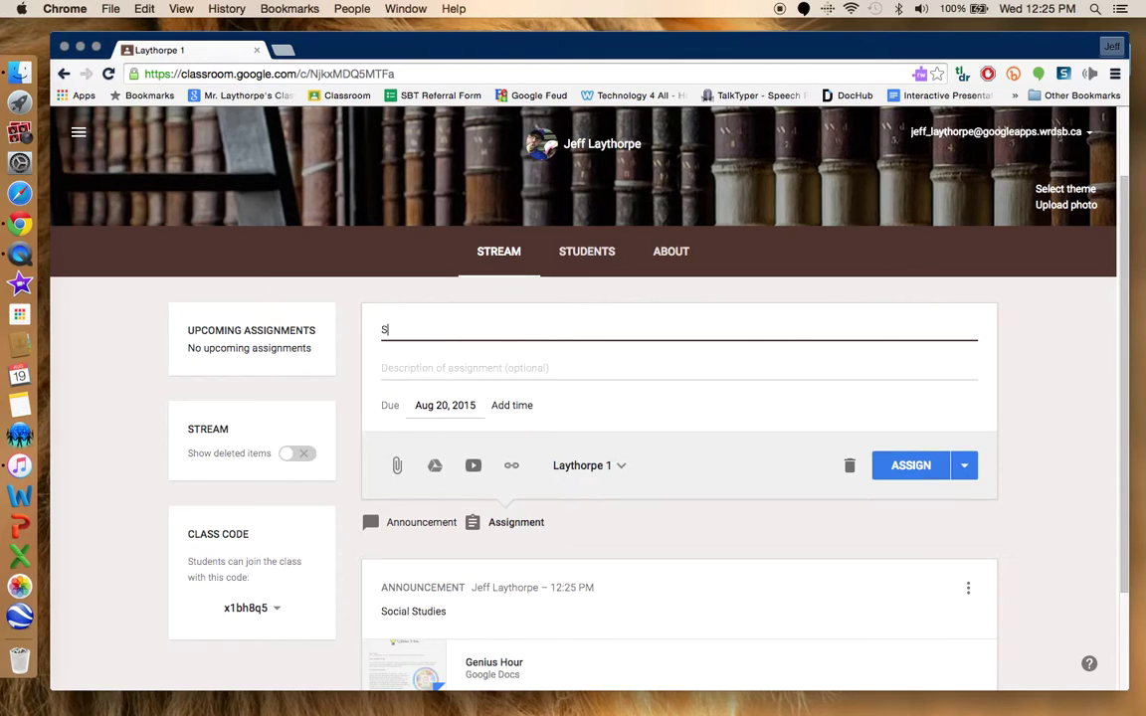
type("ocial Studies")
left_click(426, 374)
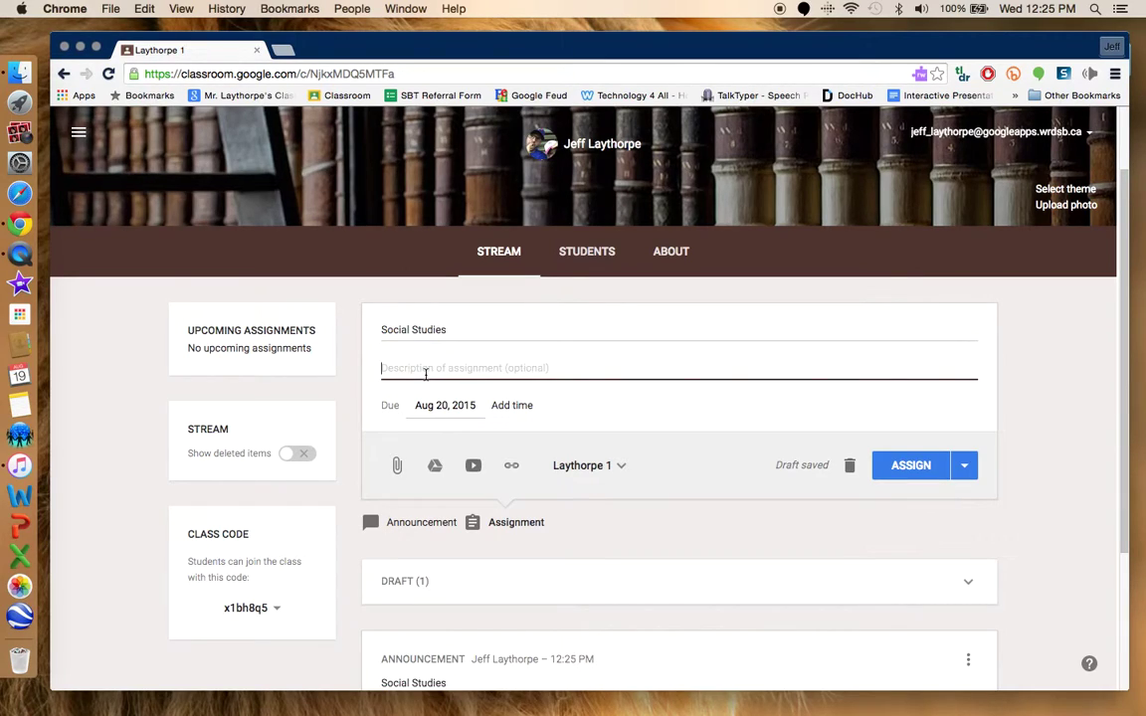
type("Here is the introduction to your social studies project")
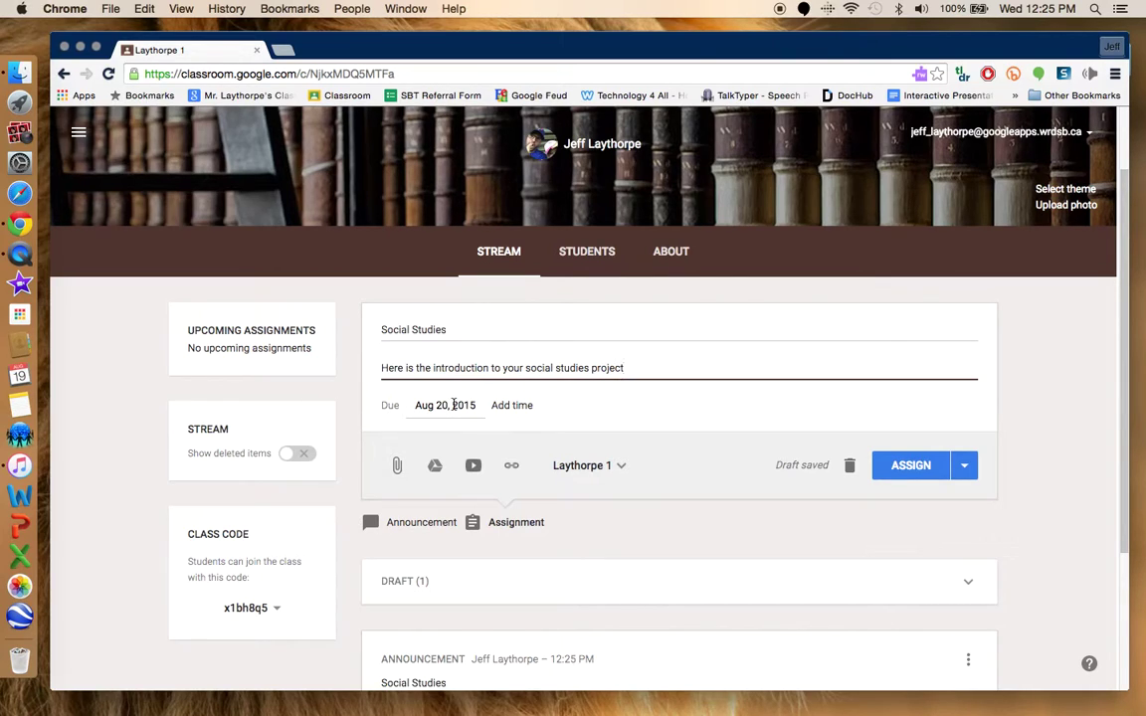
Set the assignment due date to Aug 27, 2015 at 11:59 PM.
left_click(422, 405)
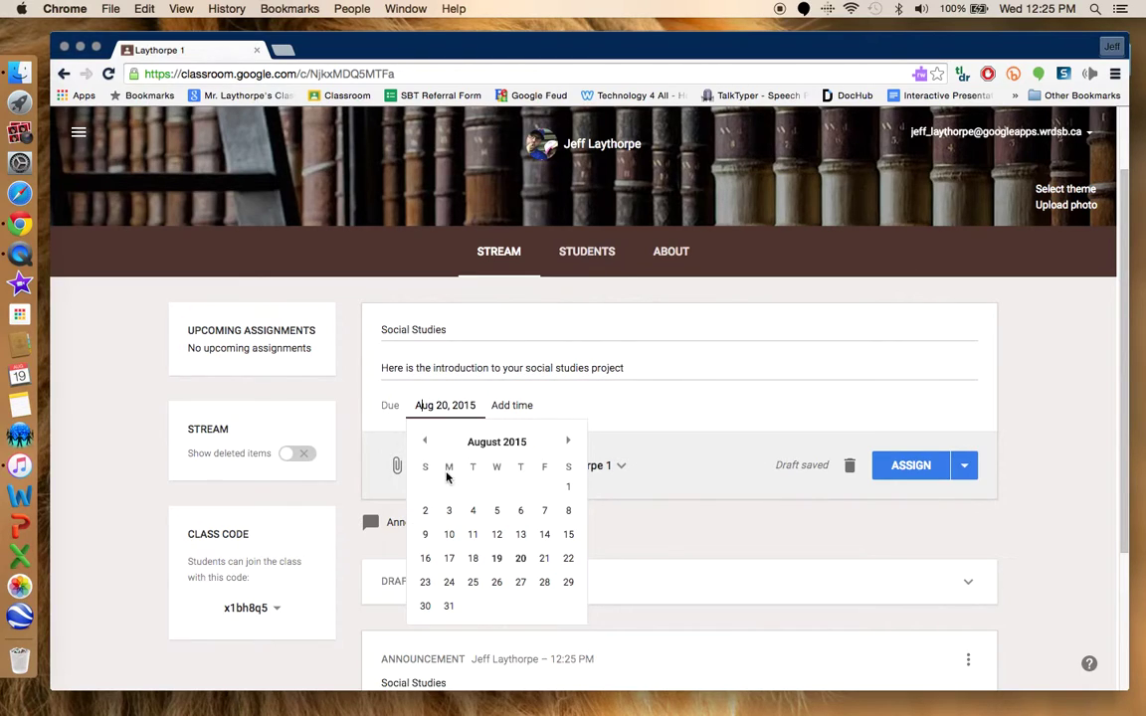
left_click(521, 583)
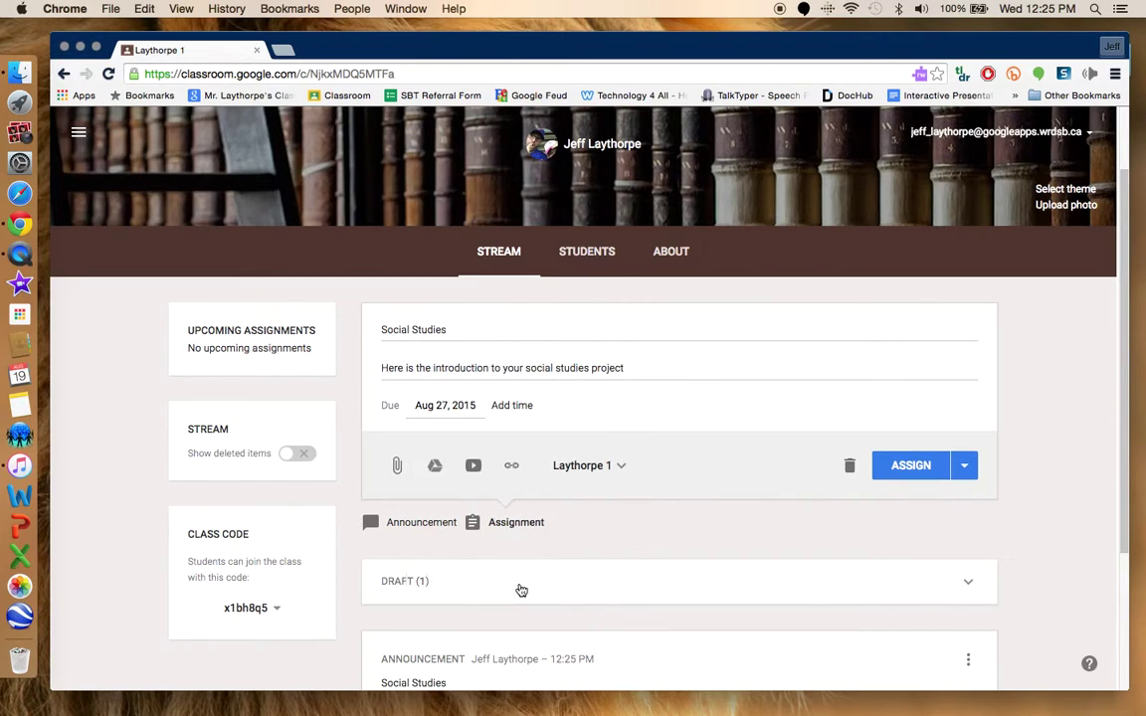
left_click(512, 407)
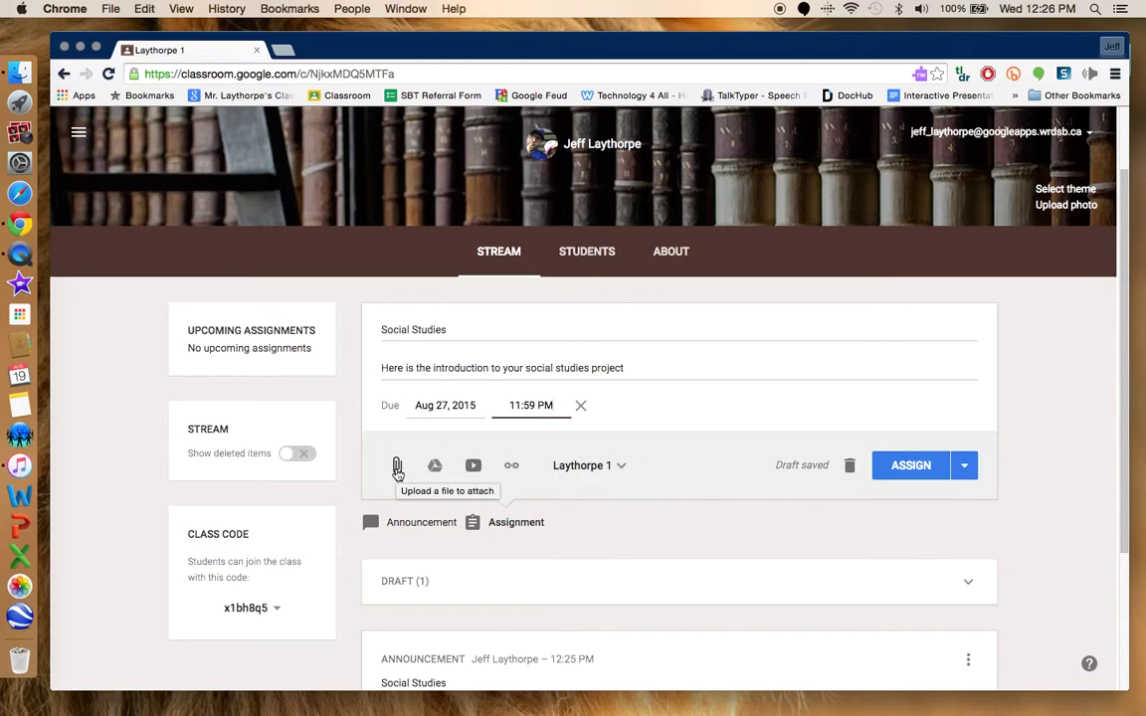
Attach the Genius Hour Doc from My Drive to the assignment.
left_click(397, 471)
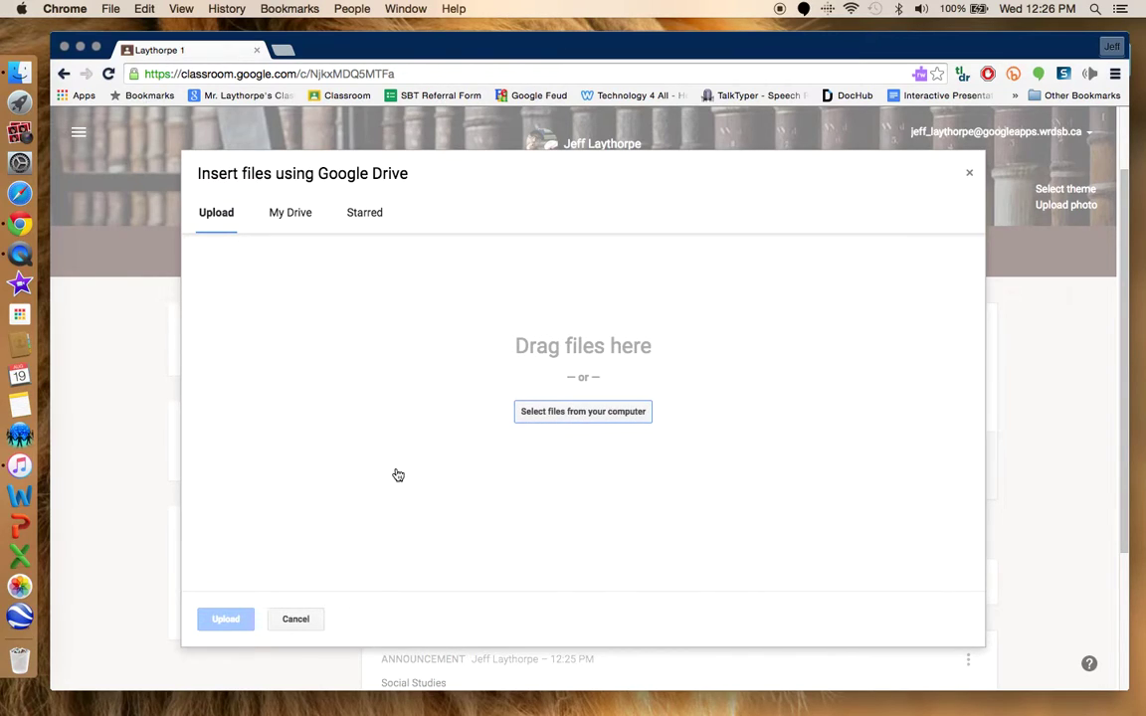
left_click(302, 215)
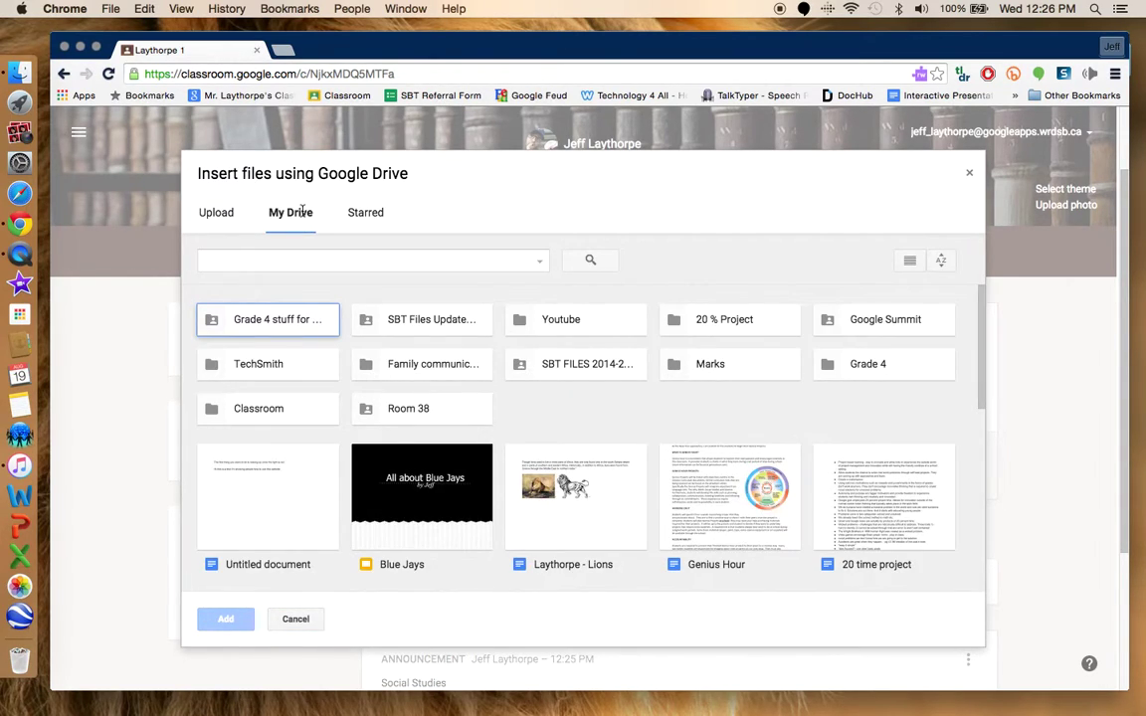
left_click(769, 526)
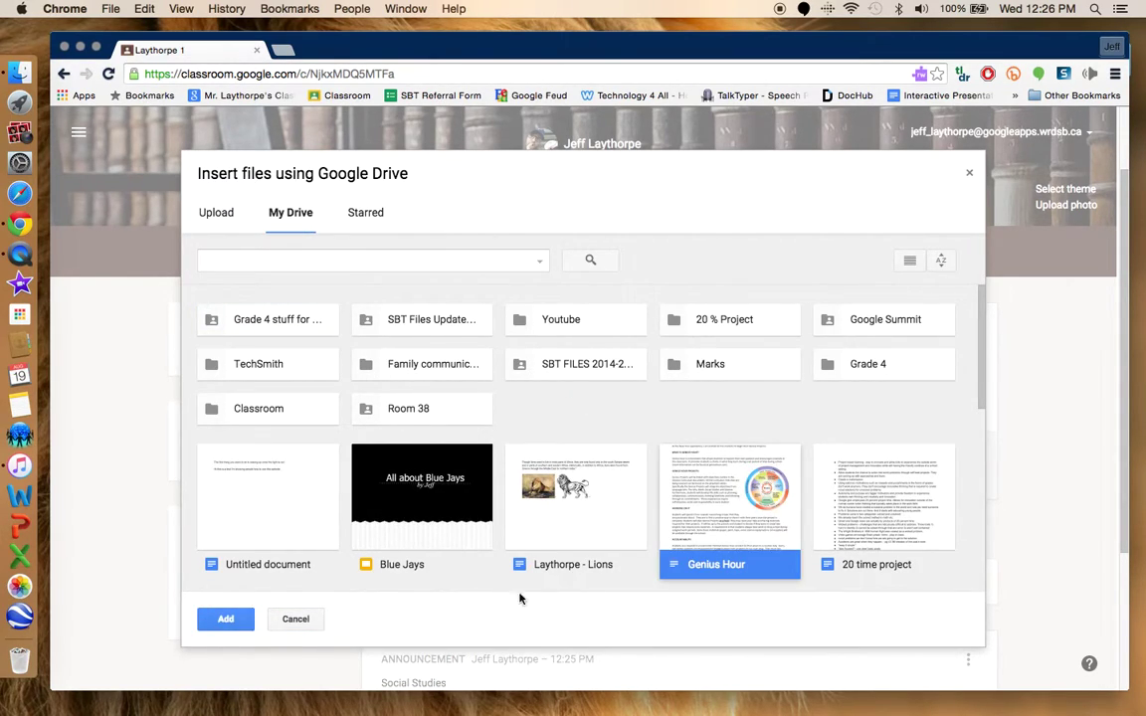
left_click(226, 618)
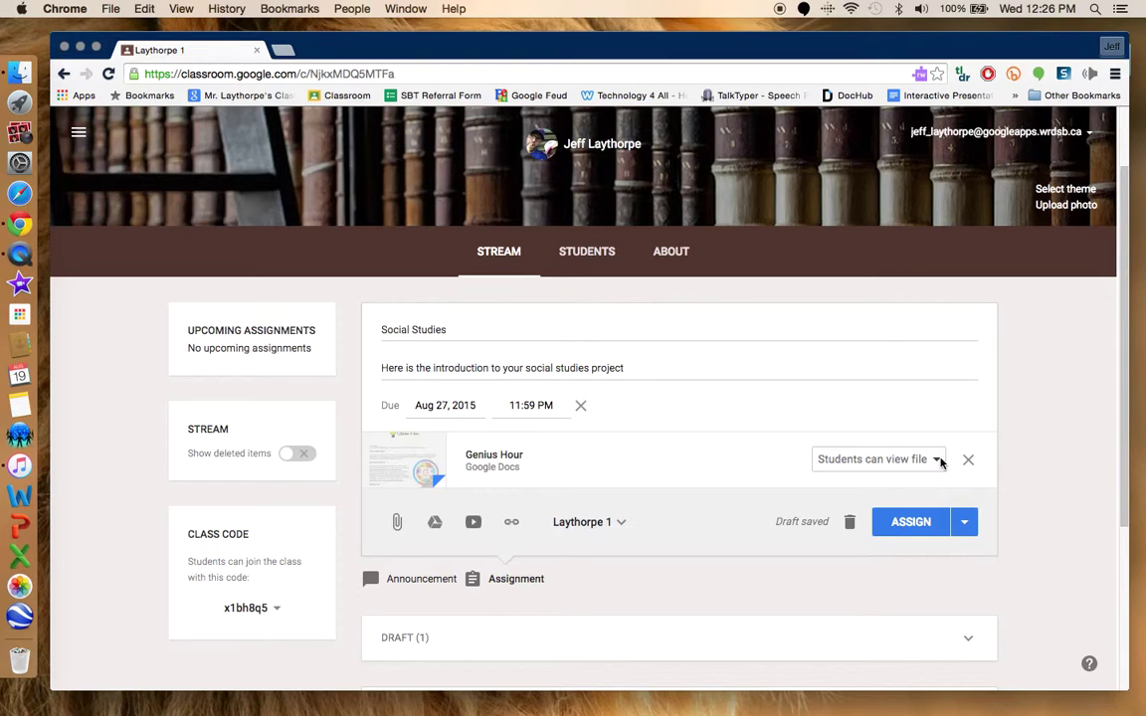
Set the Genius Hour file to 'Make a copy for each student', keeping the current class only.
left_click(938, 460)
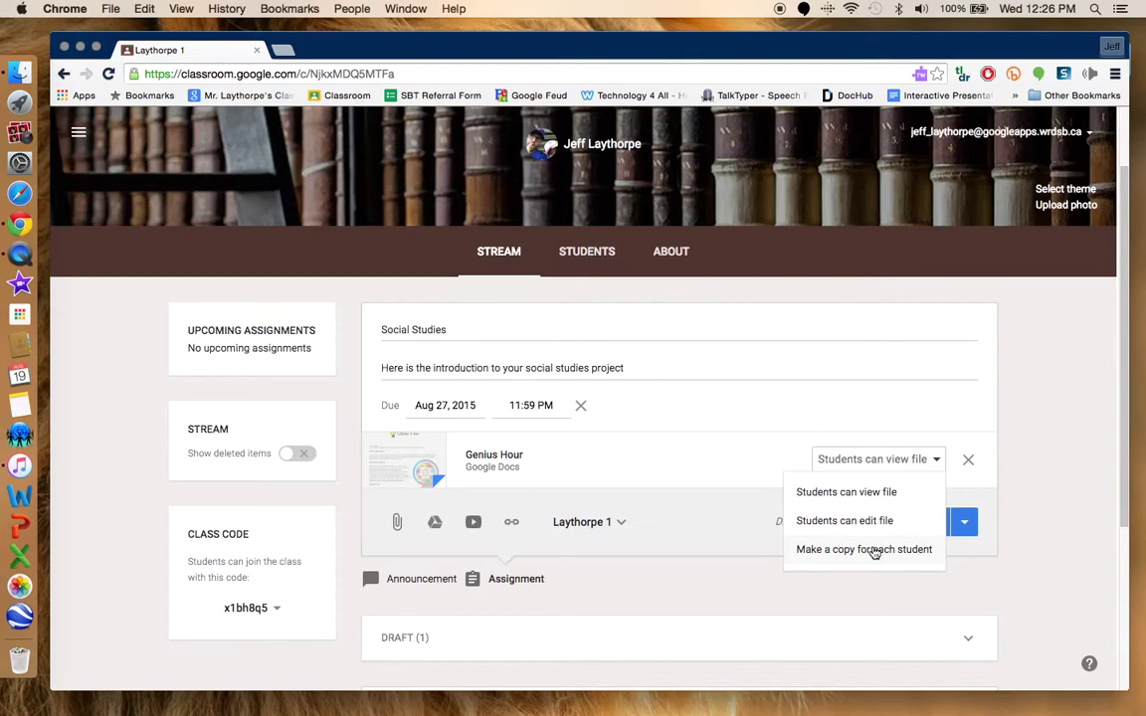
left_click(822, 559)
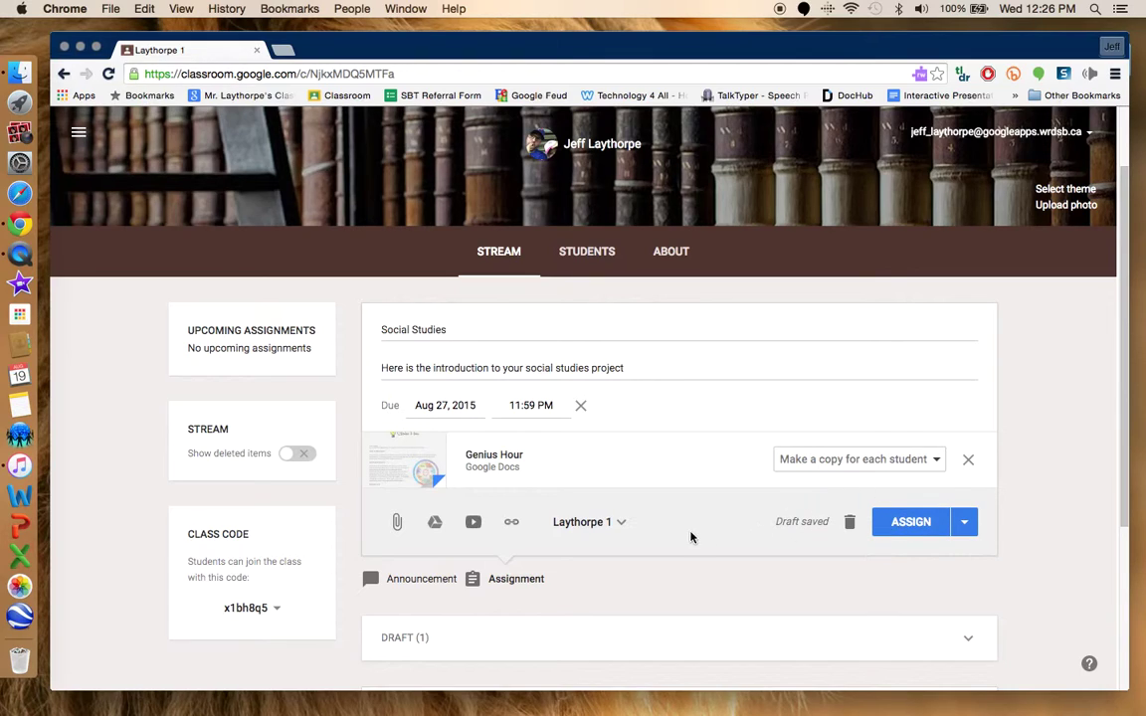
left_click(621, 526)
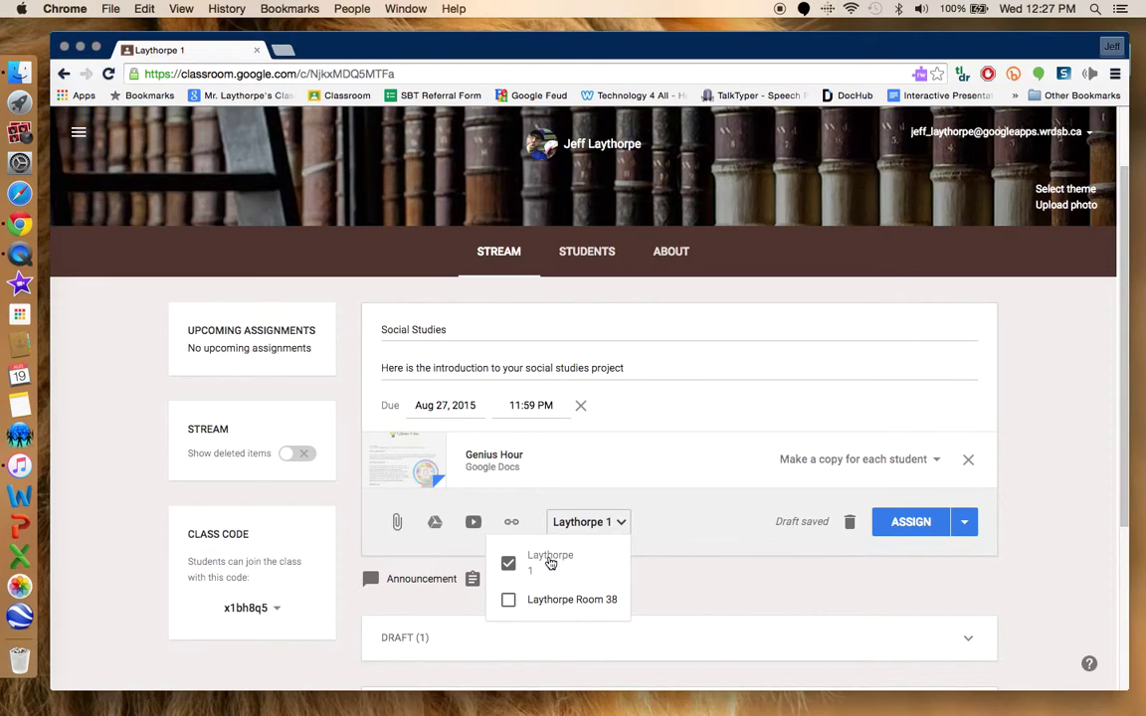
left_click(900, 579)
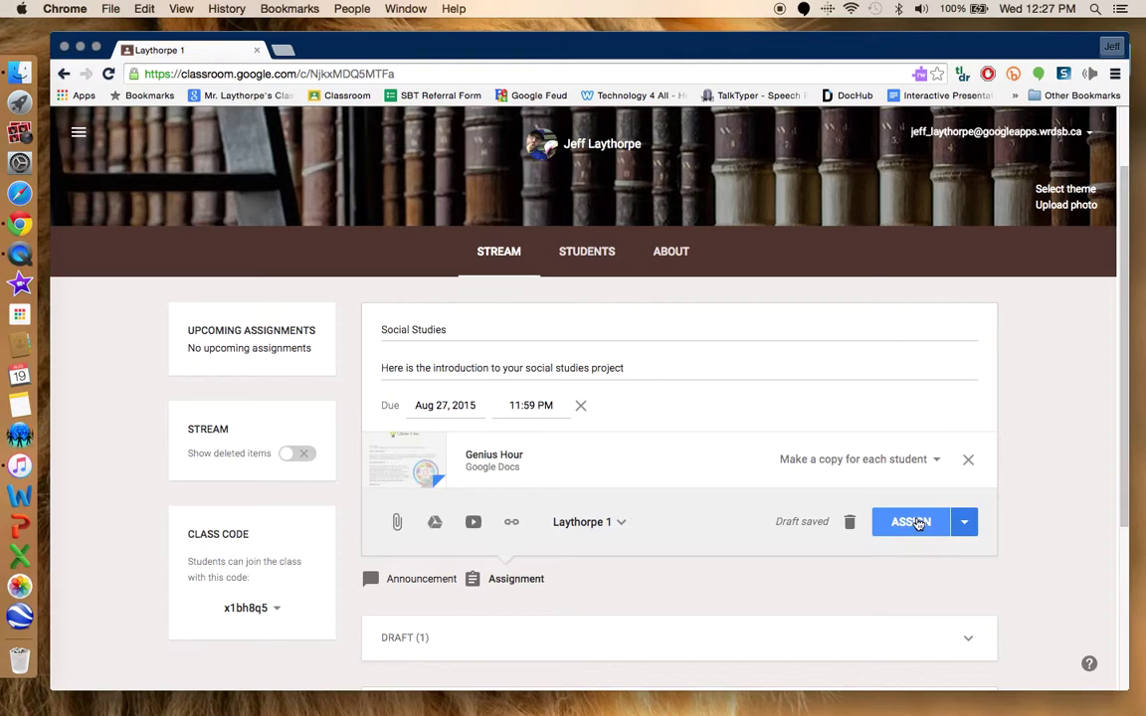
Assign the Social Studies assignment and view its completed (0 done) student work.
left_click(917, 523)
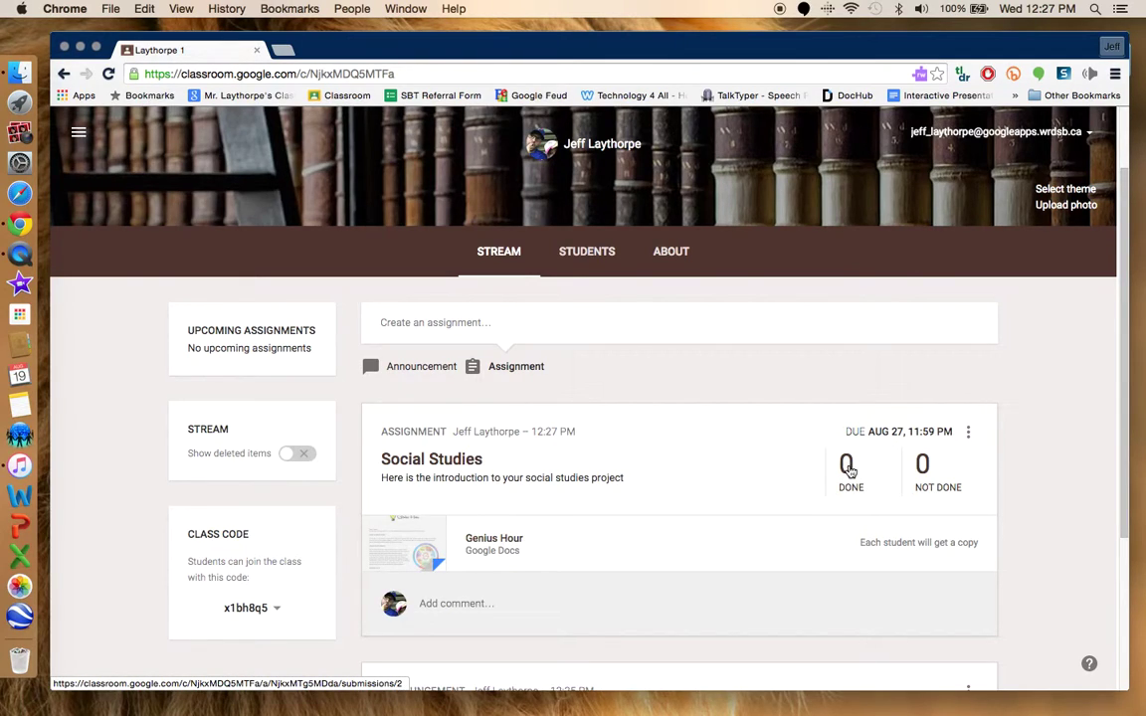
left_click(848, 471)
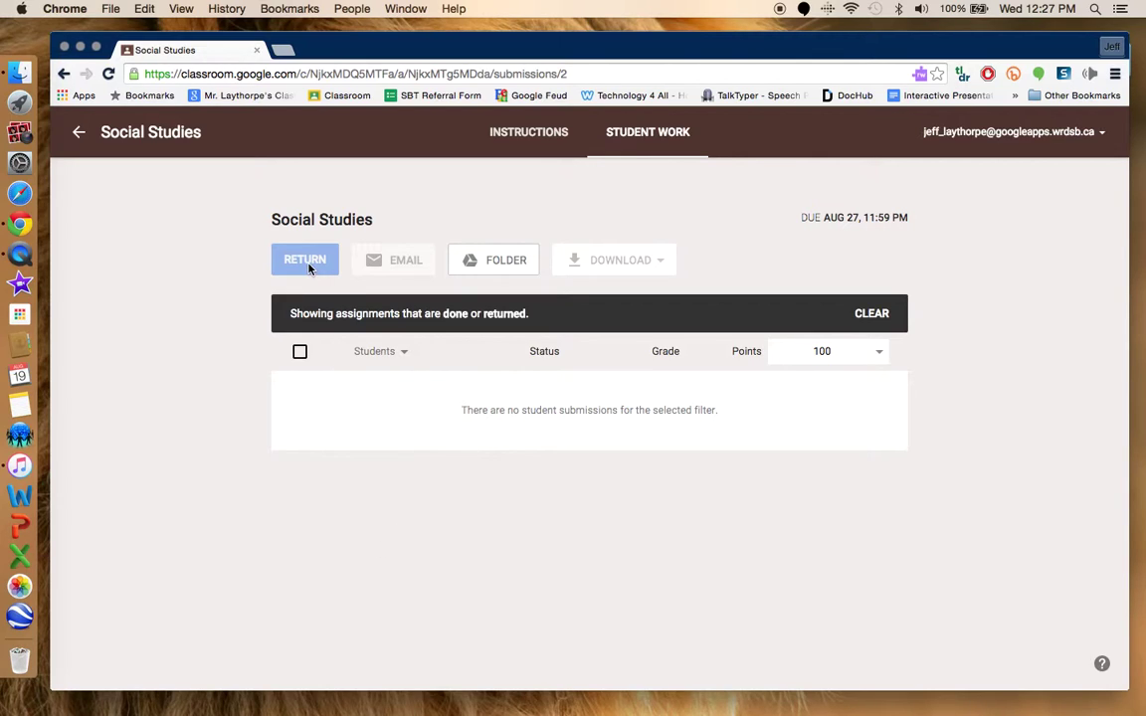
Select all submissions on the Social Studies student work page, then return to the Laythorpe 1 stream.
left_click(301, 353)
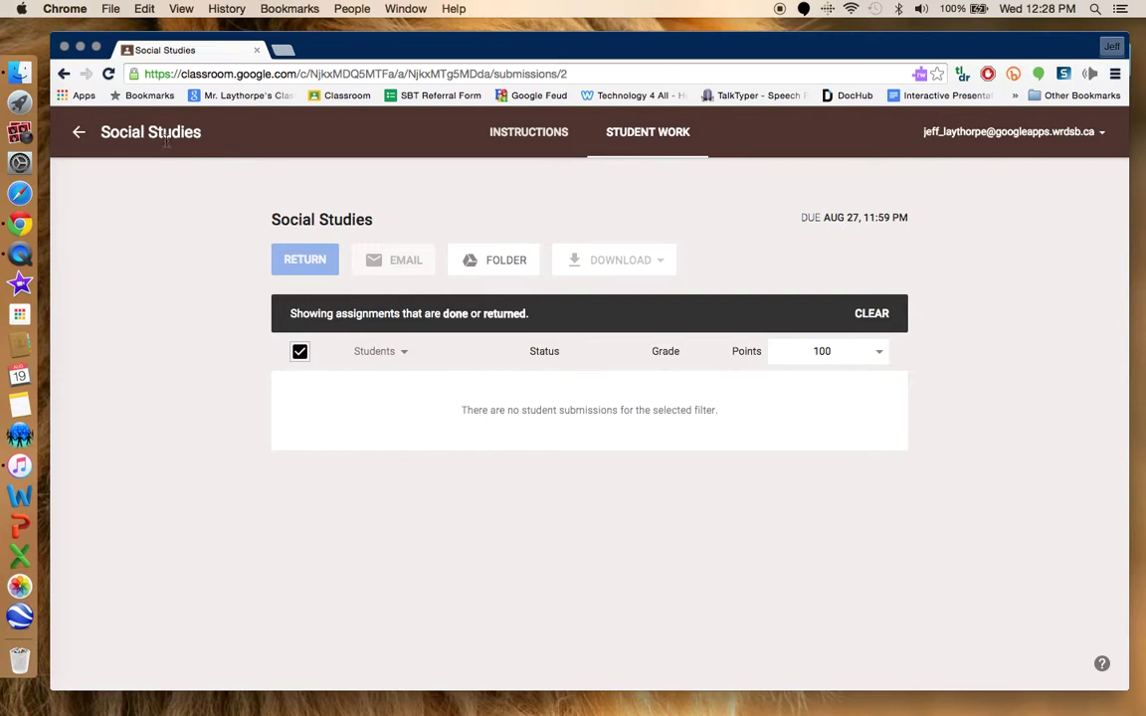
left_click(81, 137)
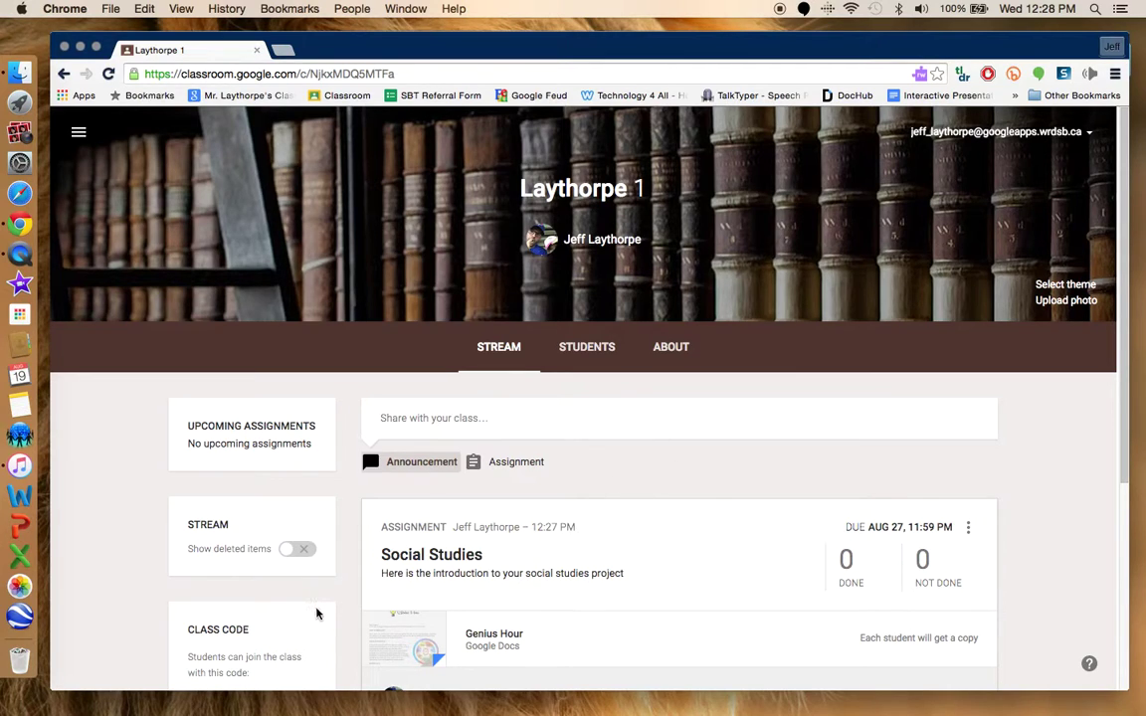
scroll(316, 614, "down", 4)
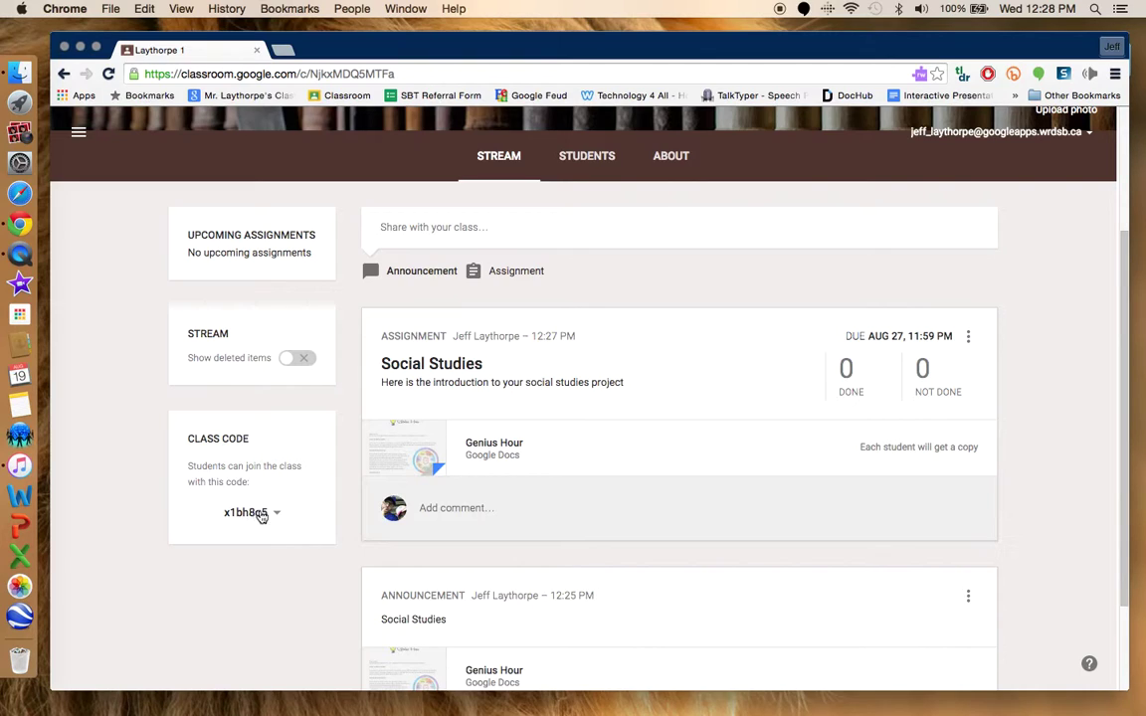
left_click(280, 516)
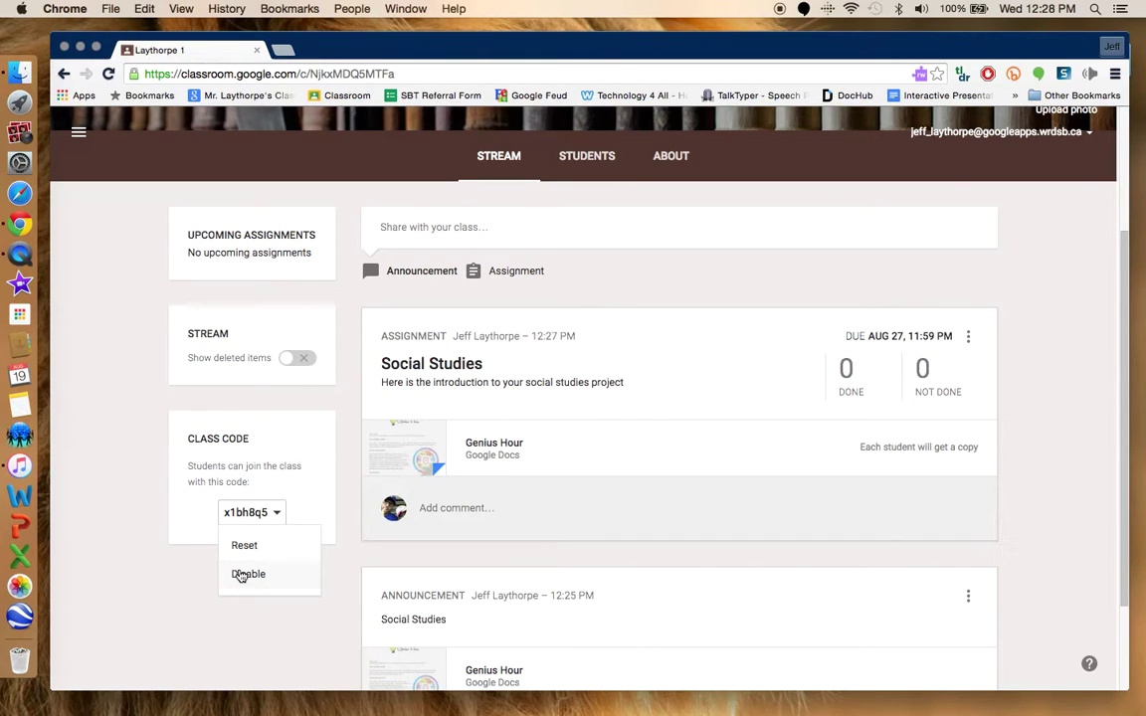
left_click(272, 393)
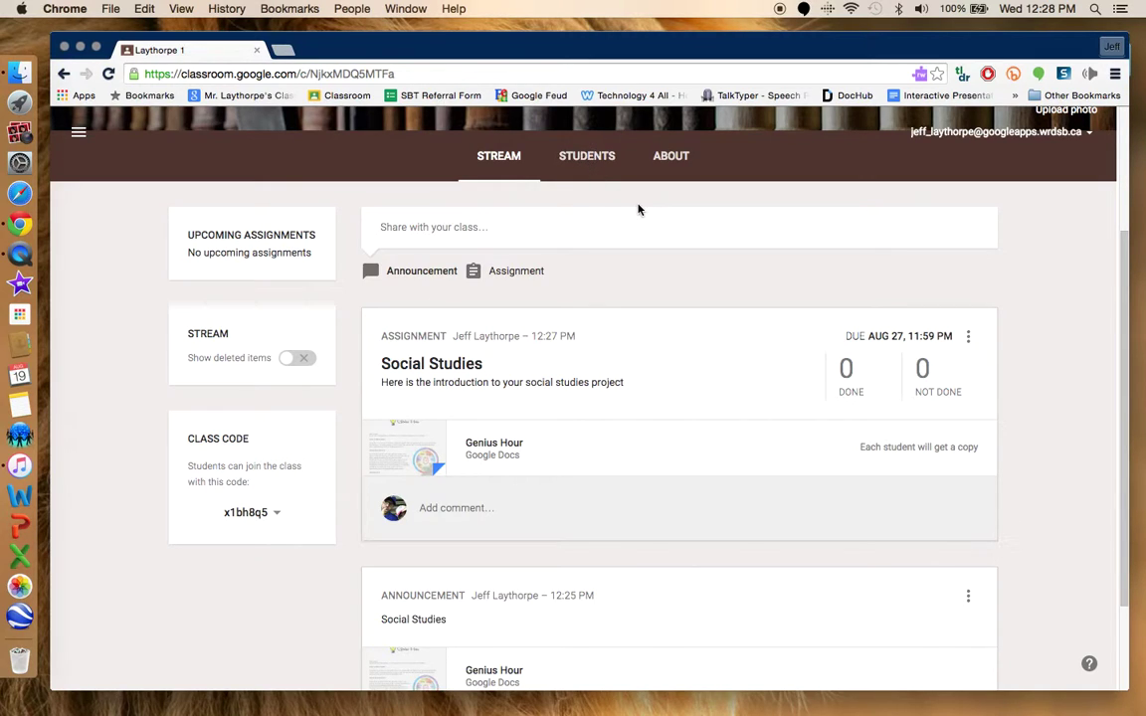
scroll(639, 209, "up", 3)
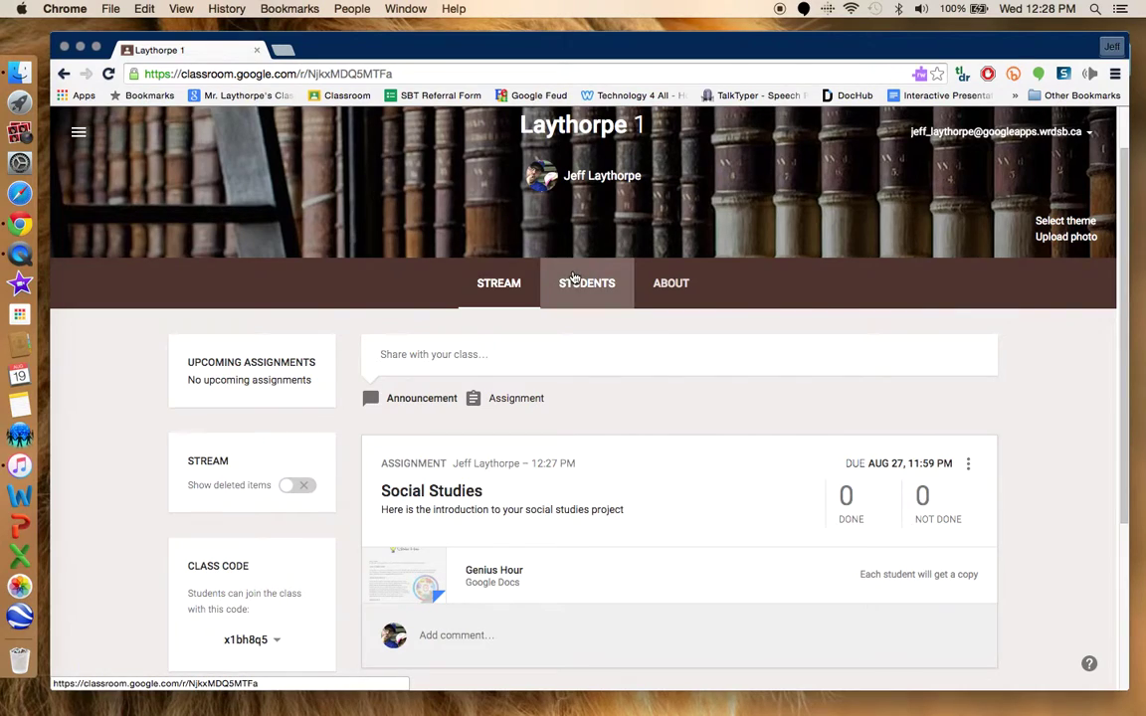
left_click(574, 280)
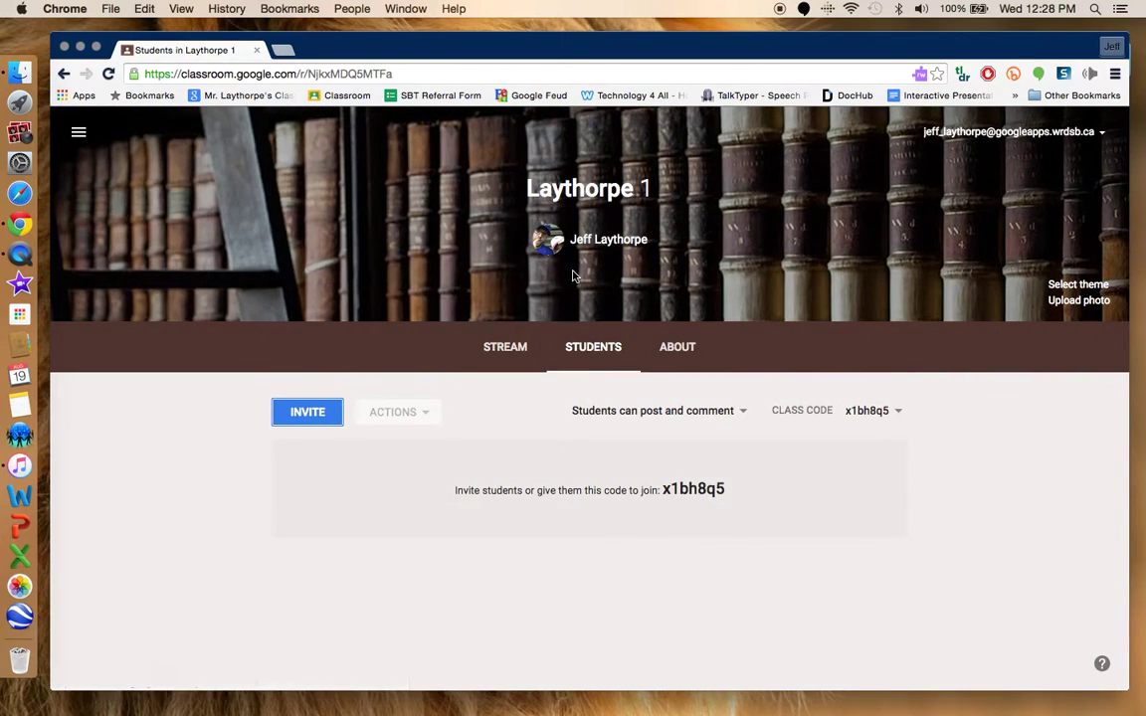
Review the Laythorpe 1 About page details, then go back to the Stream.
left_click(686, 348)
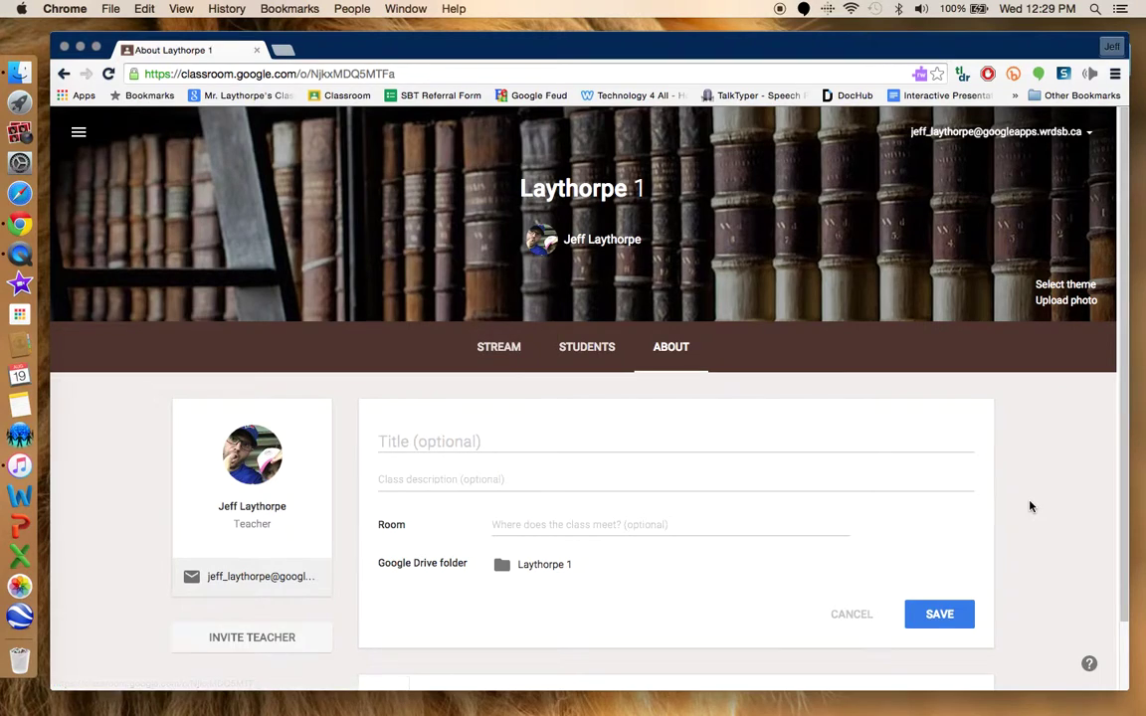
scroll(1029, 507, "down", 2)
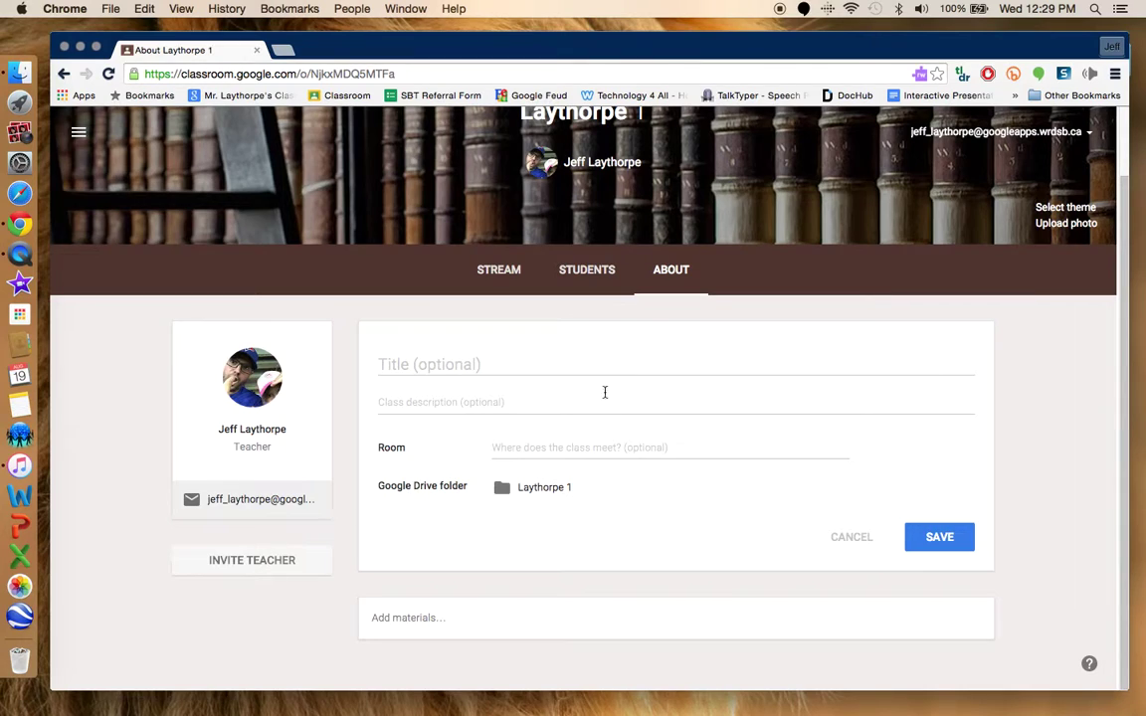
left_click(496, 277)
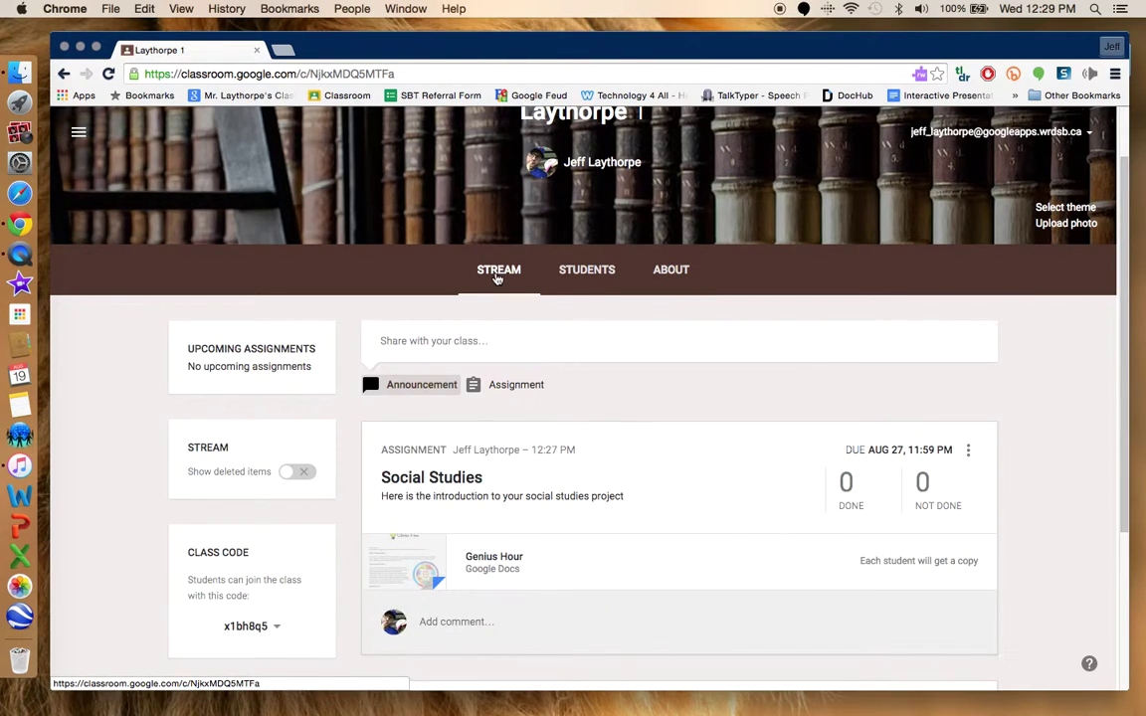